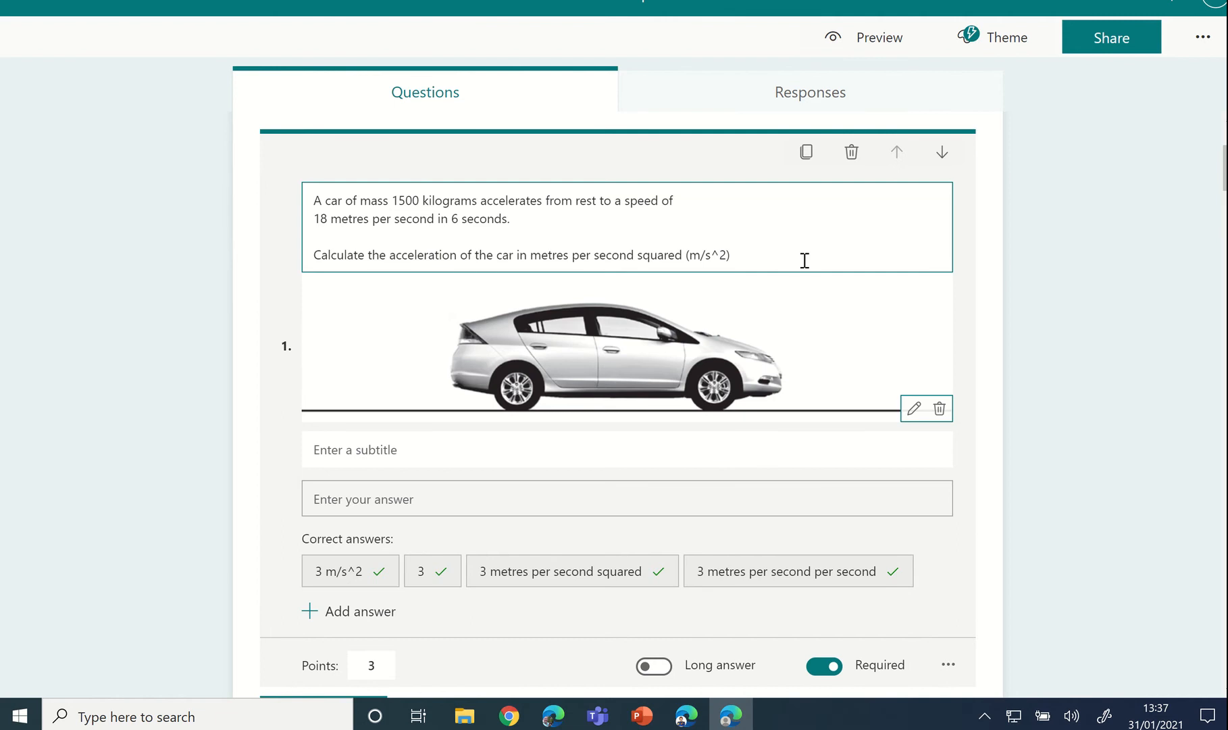
Step: Replace the ^2 in question 1's unit with a superscript 2 from the maths symbols so it reads m/s²
key("super+period")
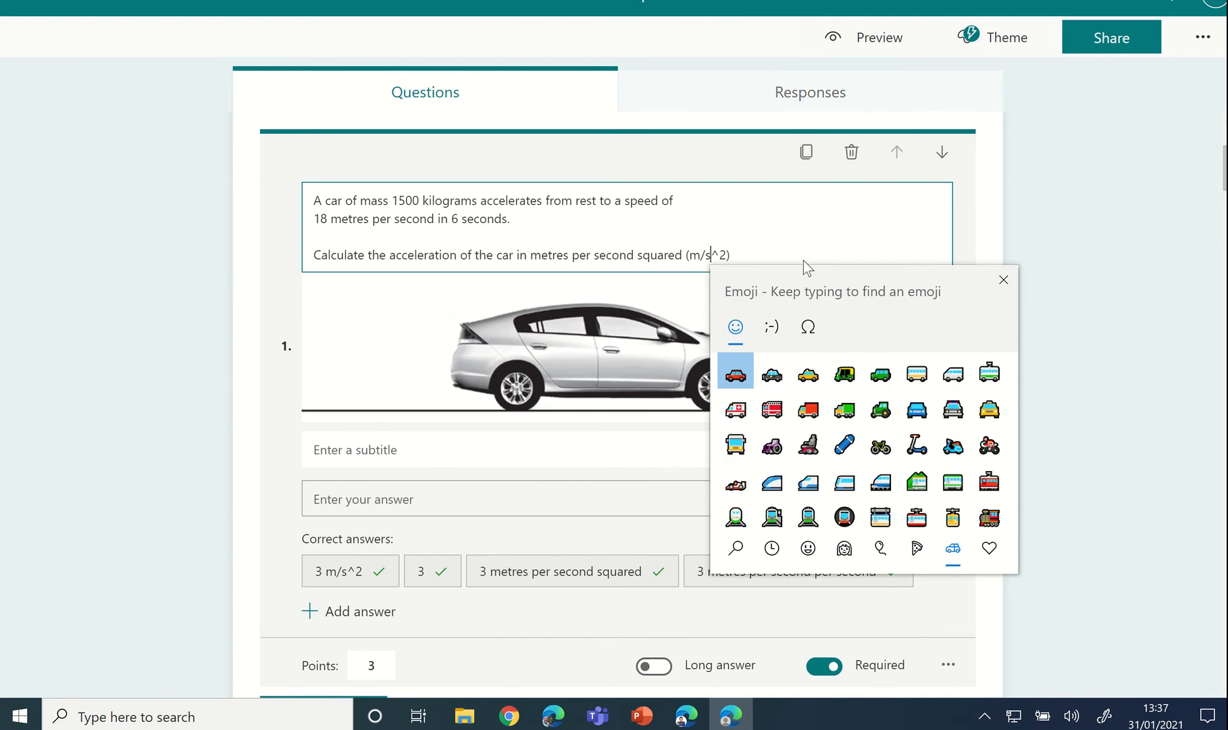
left_click(809, 326)
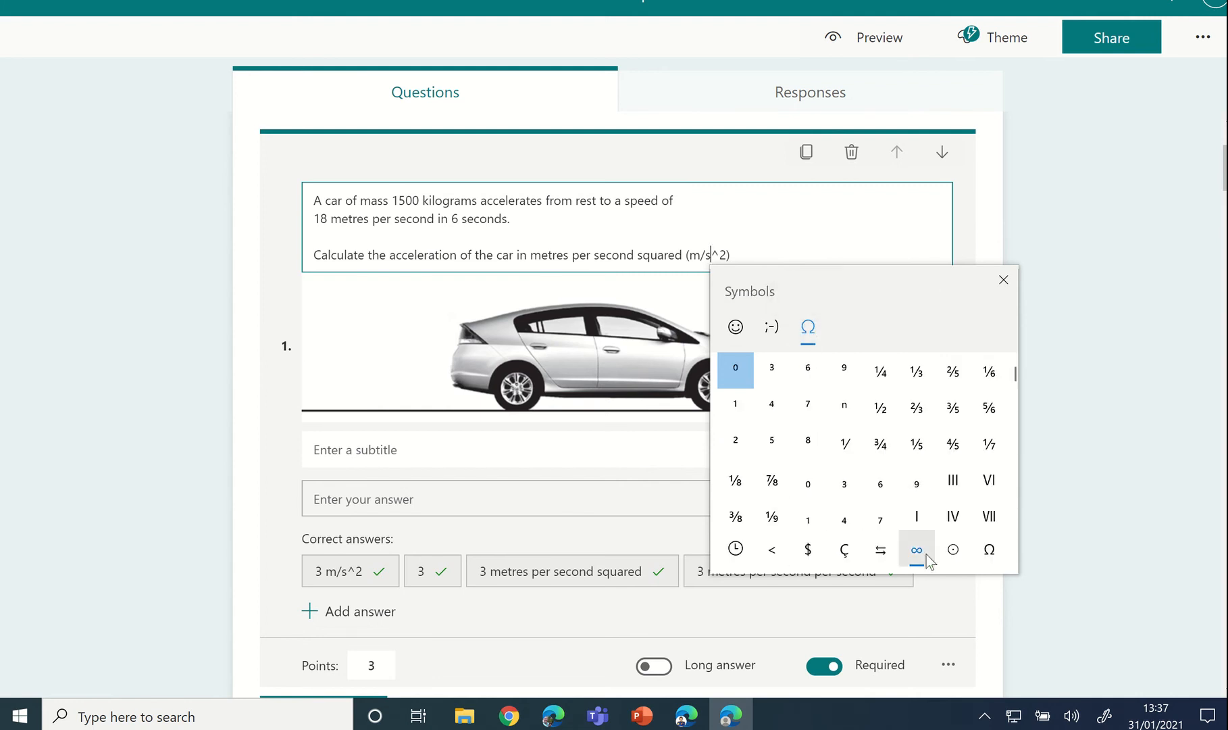
left_click(734, 553)
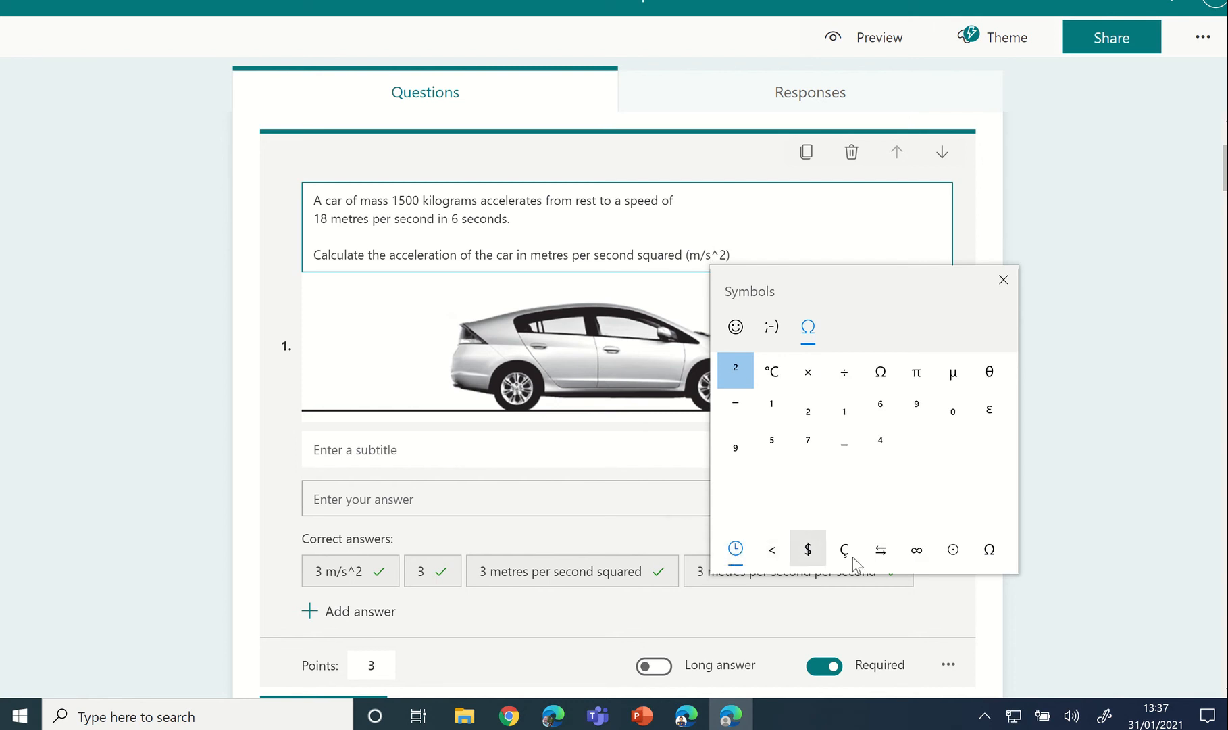
left_click(917, 553)
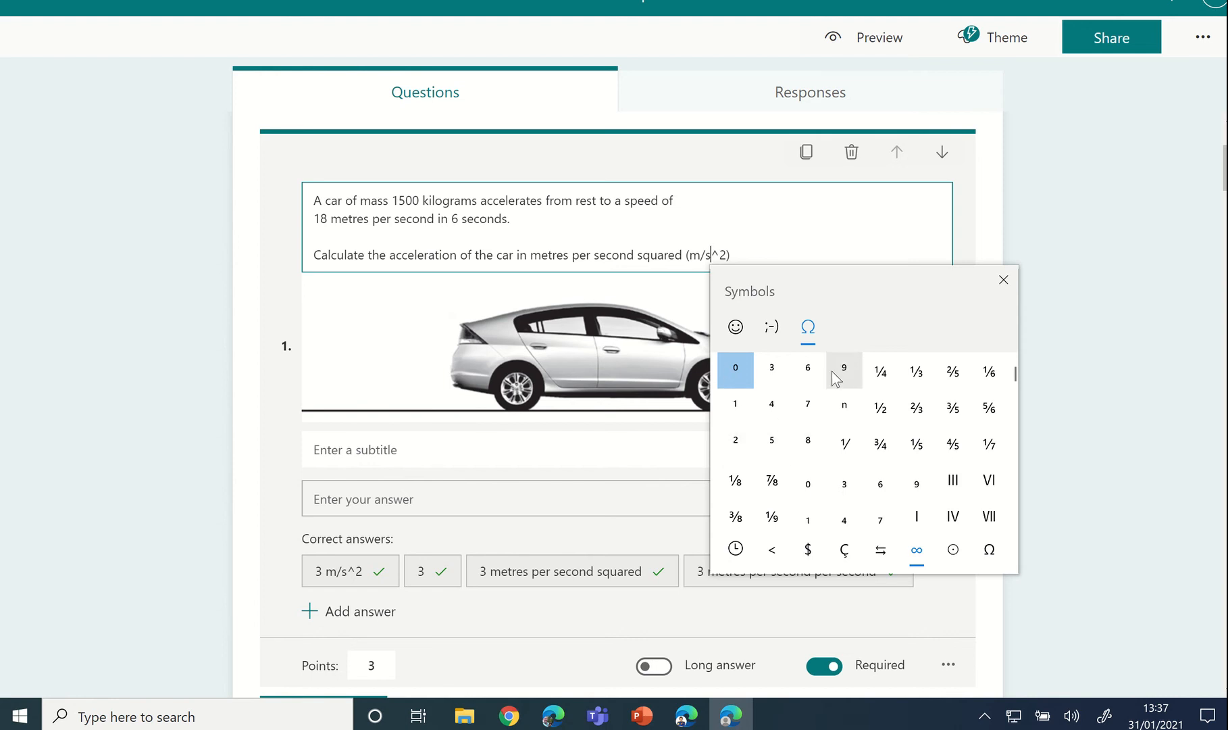
left_click(736, 444)
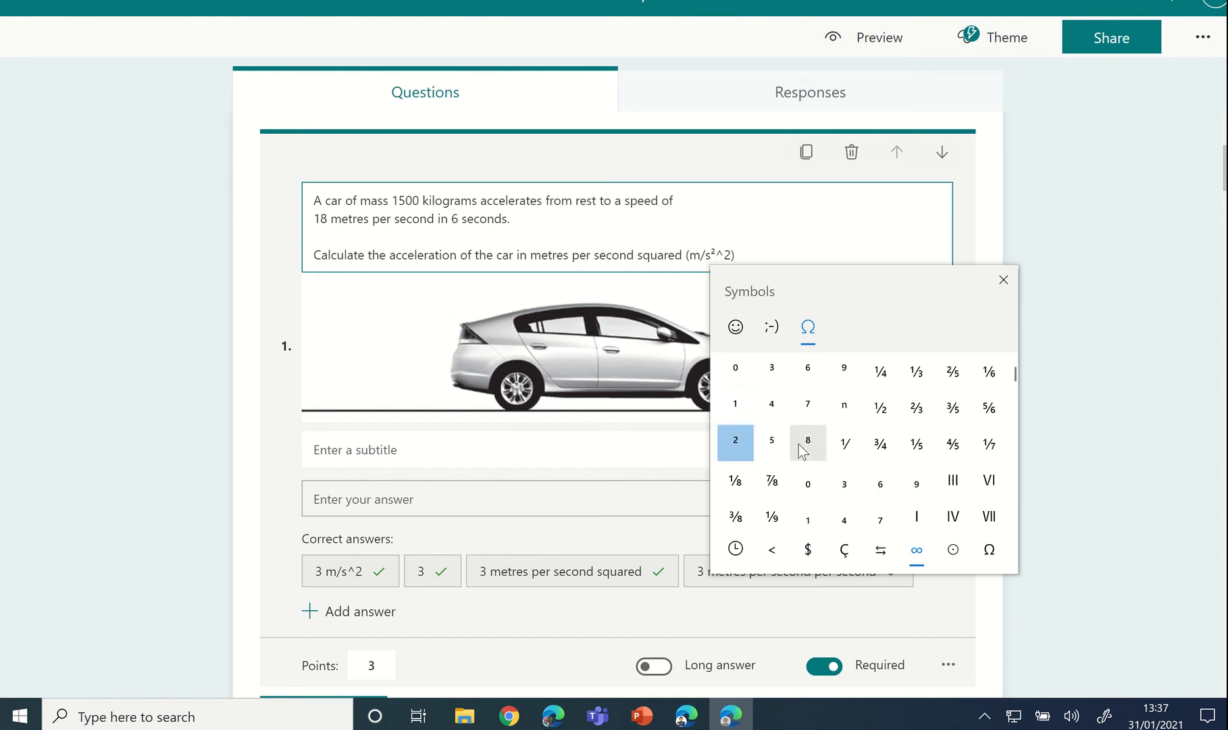
left_click(776, 372)
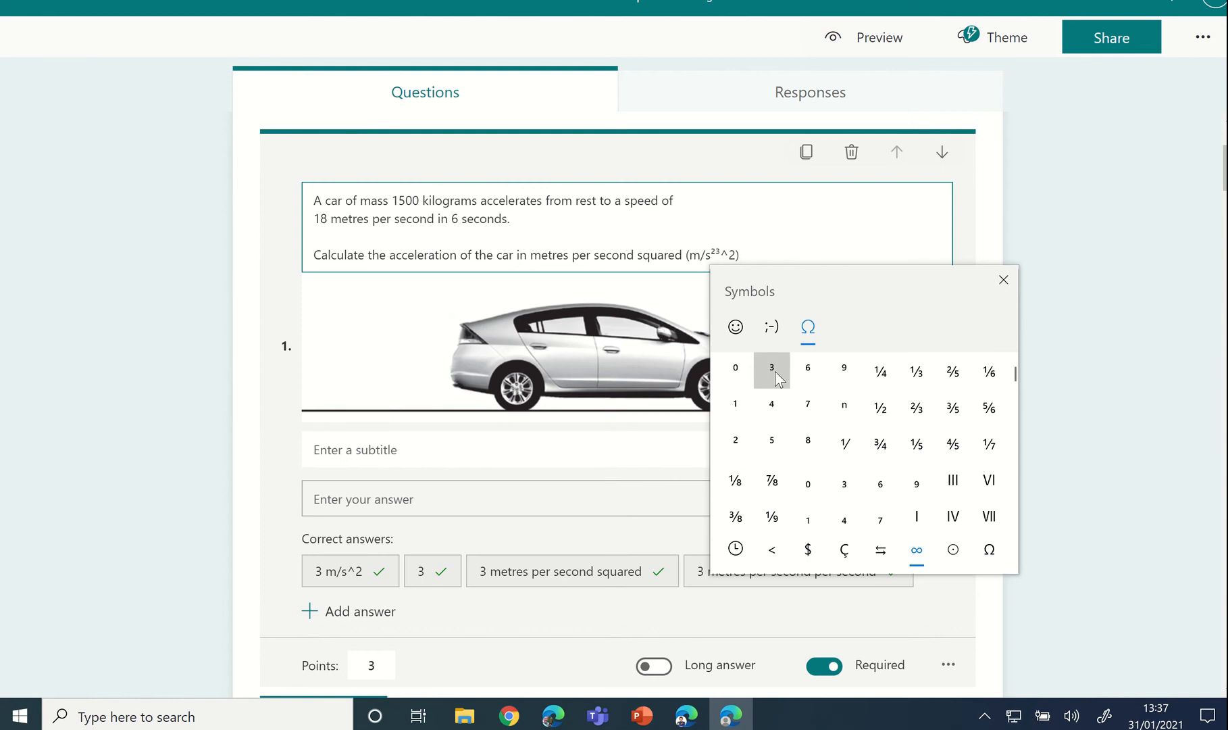
key("BackSpace")
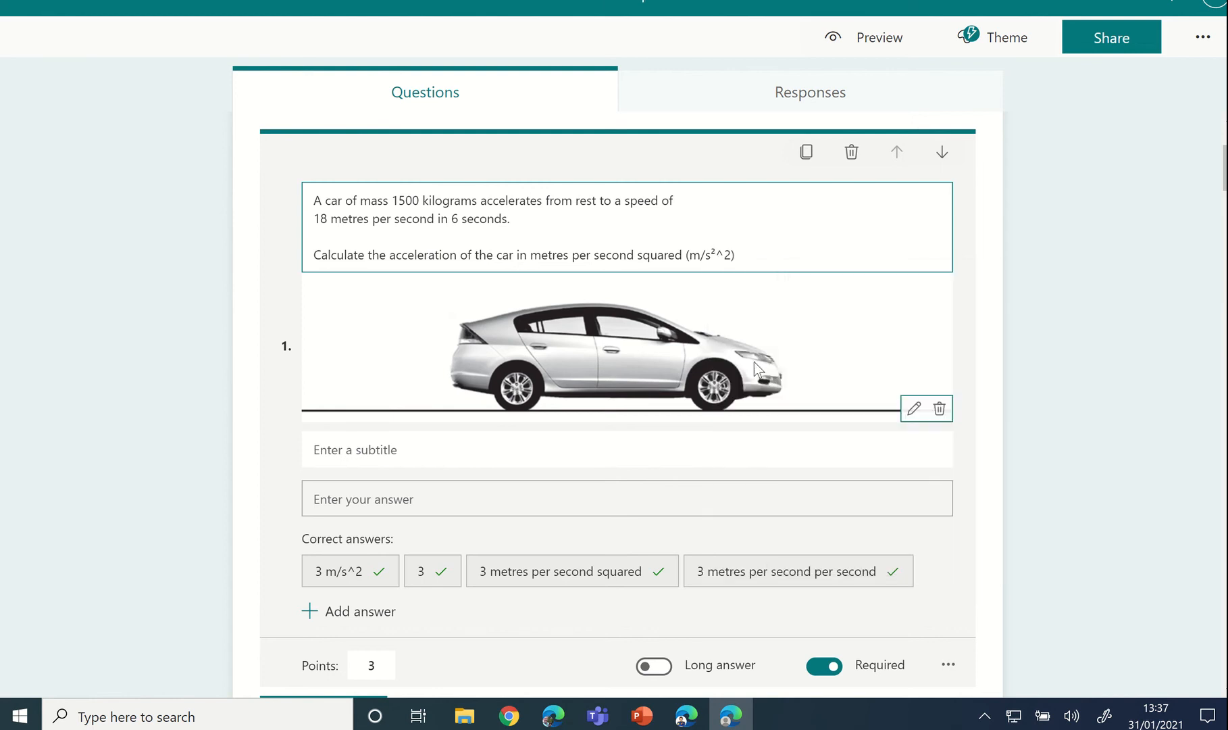
key("Delete")
key("Delete")
key("Delete")
Step: Add the alternative unit "or (ms⁻²)" to the end of question 1's text, using superscript minus and 2 symbols
type("or (ms")
key("super+period")
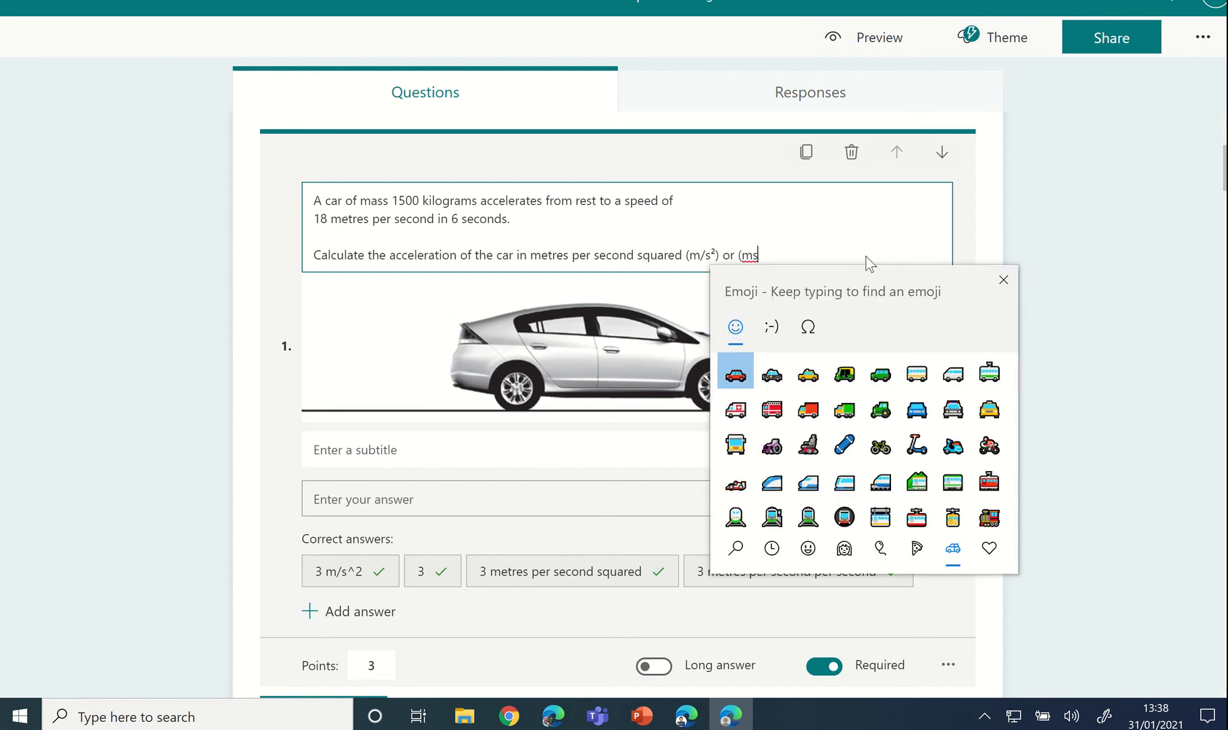
left_click(807, 334)
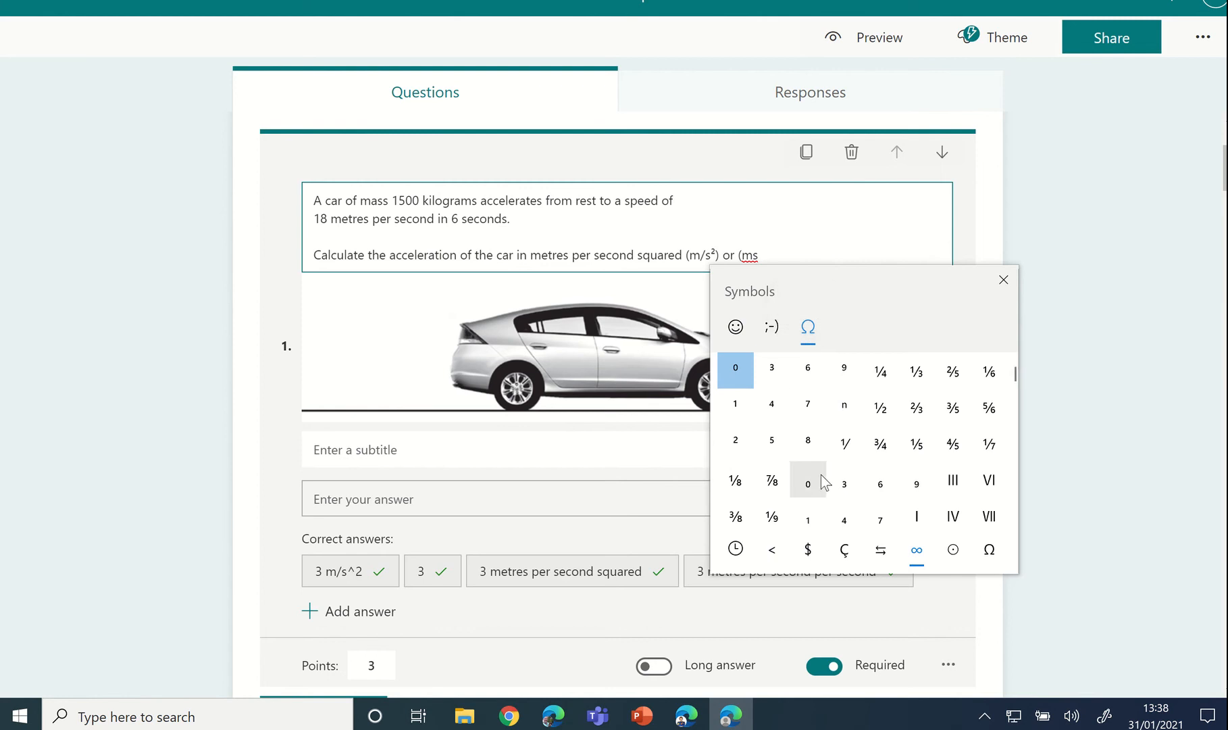
left_click(777, 551)
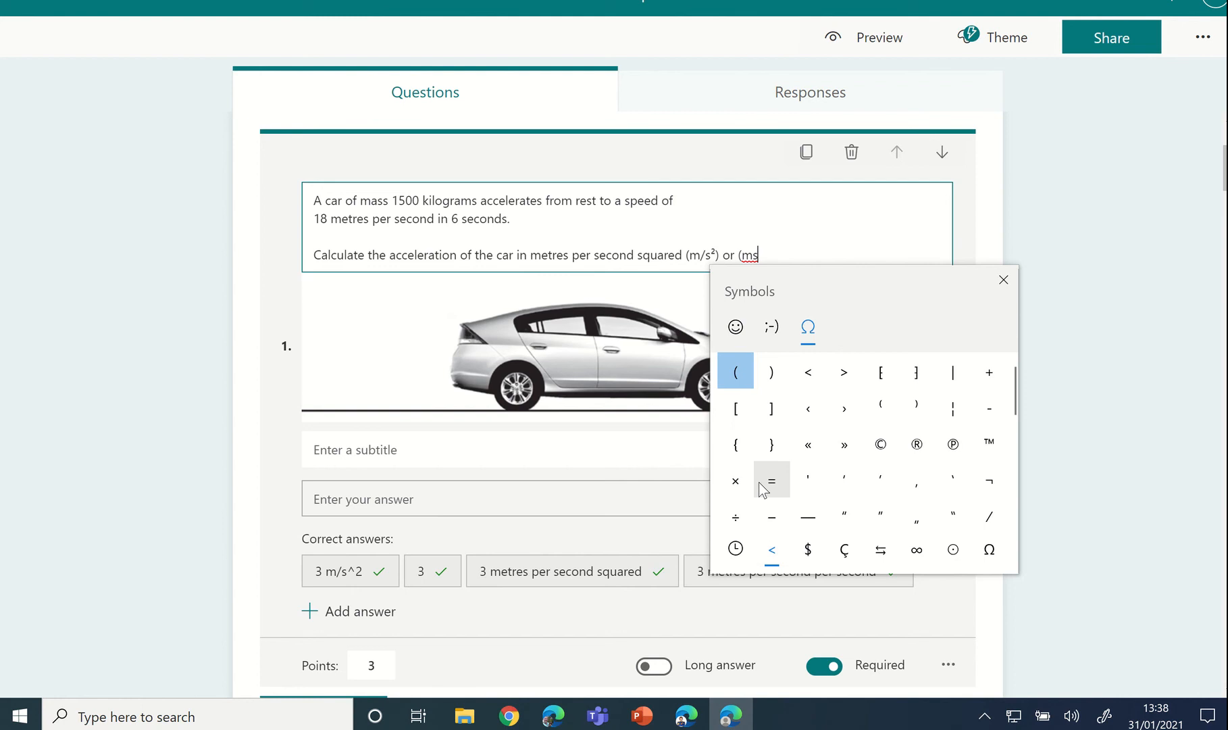
scroll(764, 470, "down", 5)
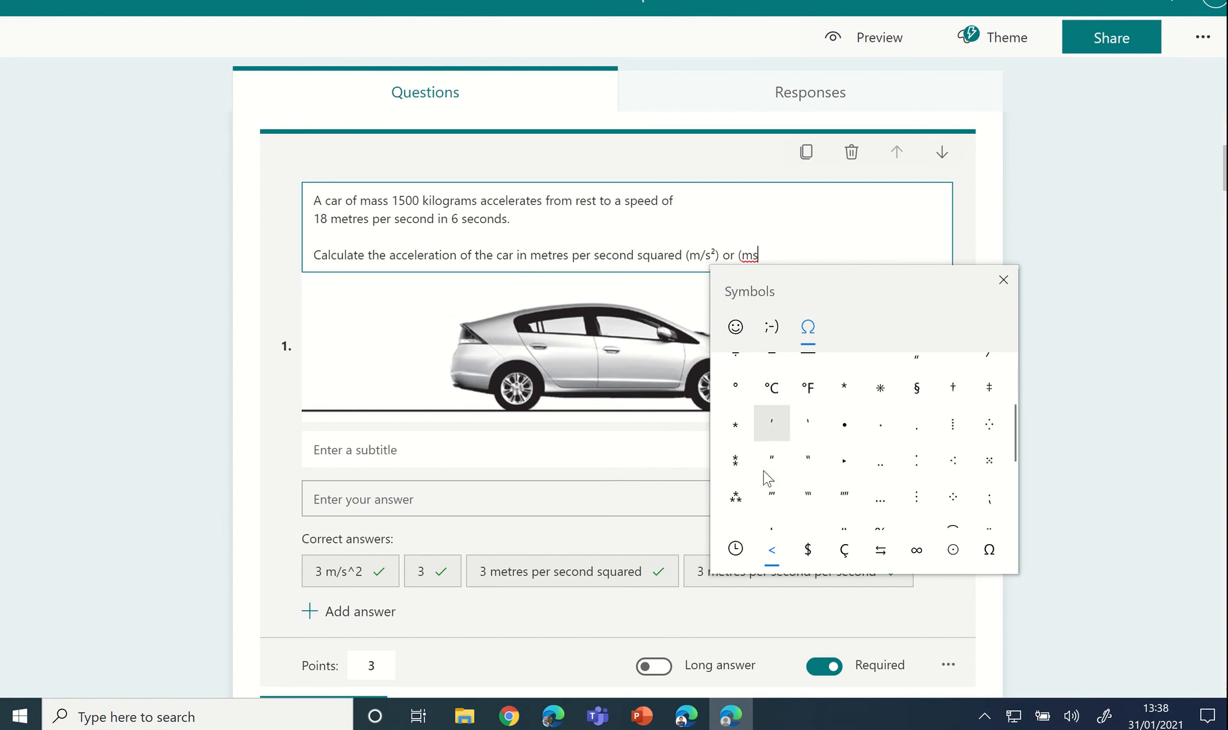
scroll(764, 471, "down", 3)
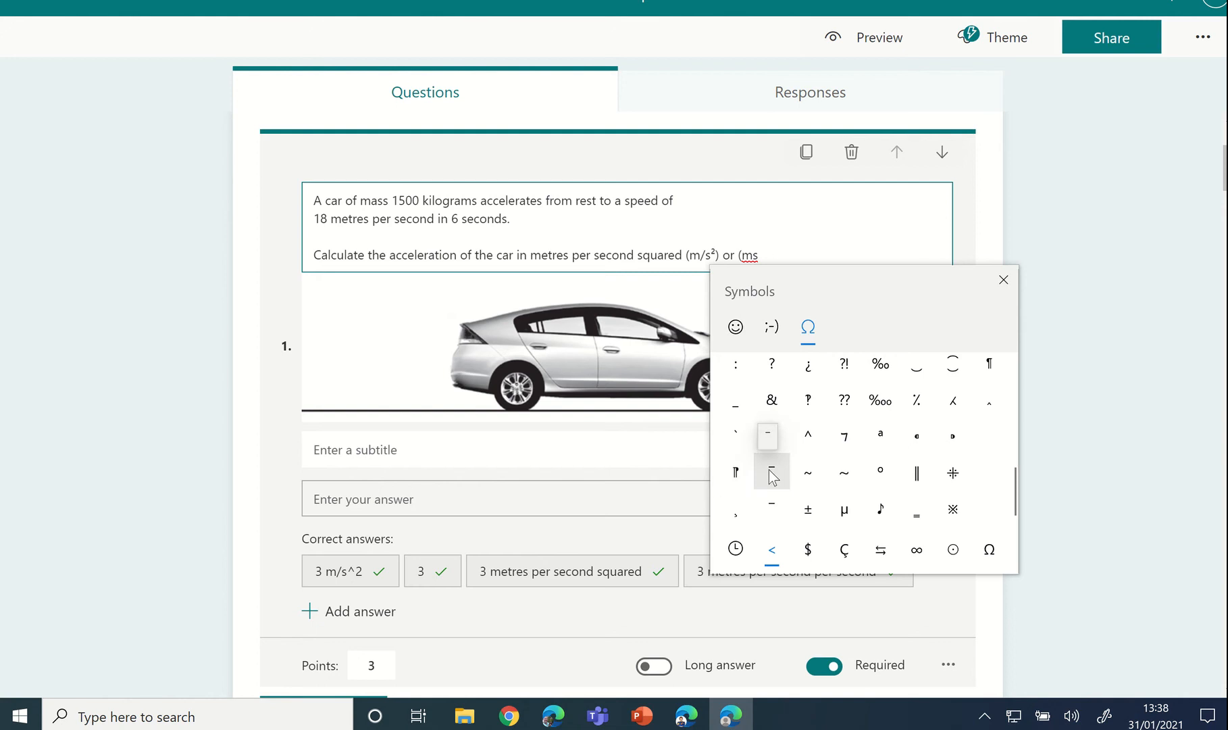
left_click(772, 473)
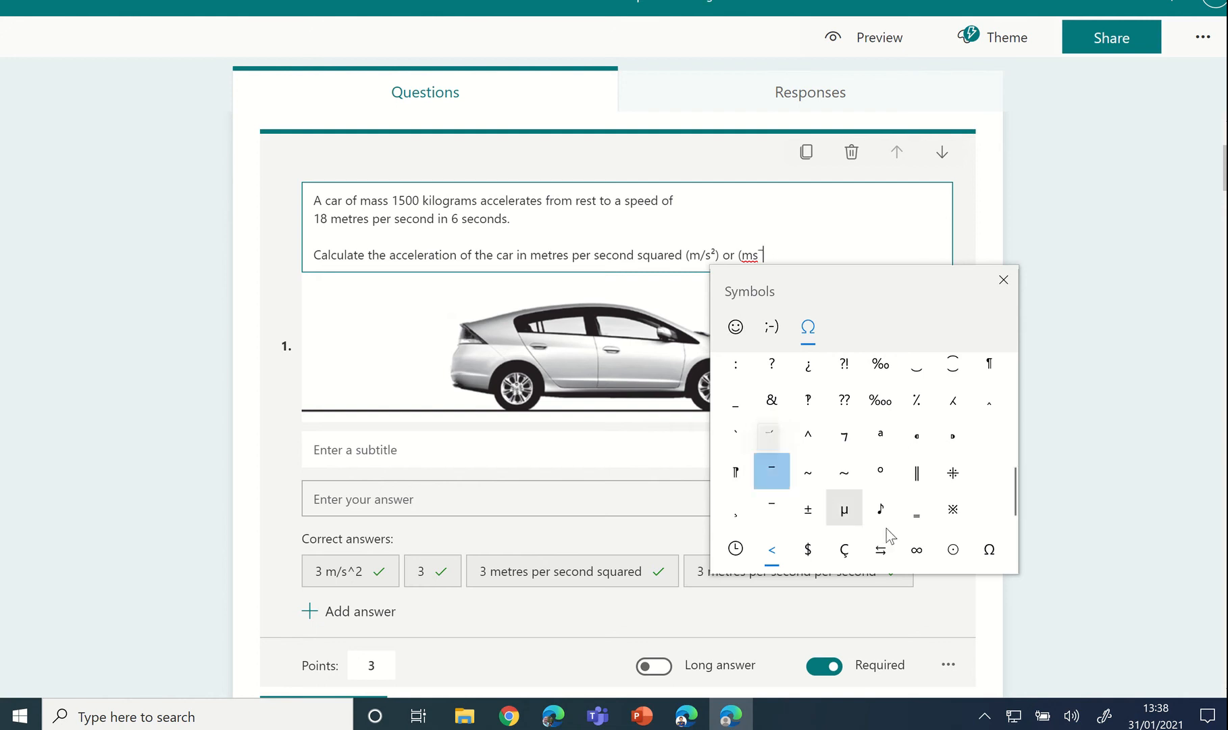
left_click(916, 554)
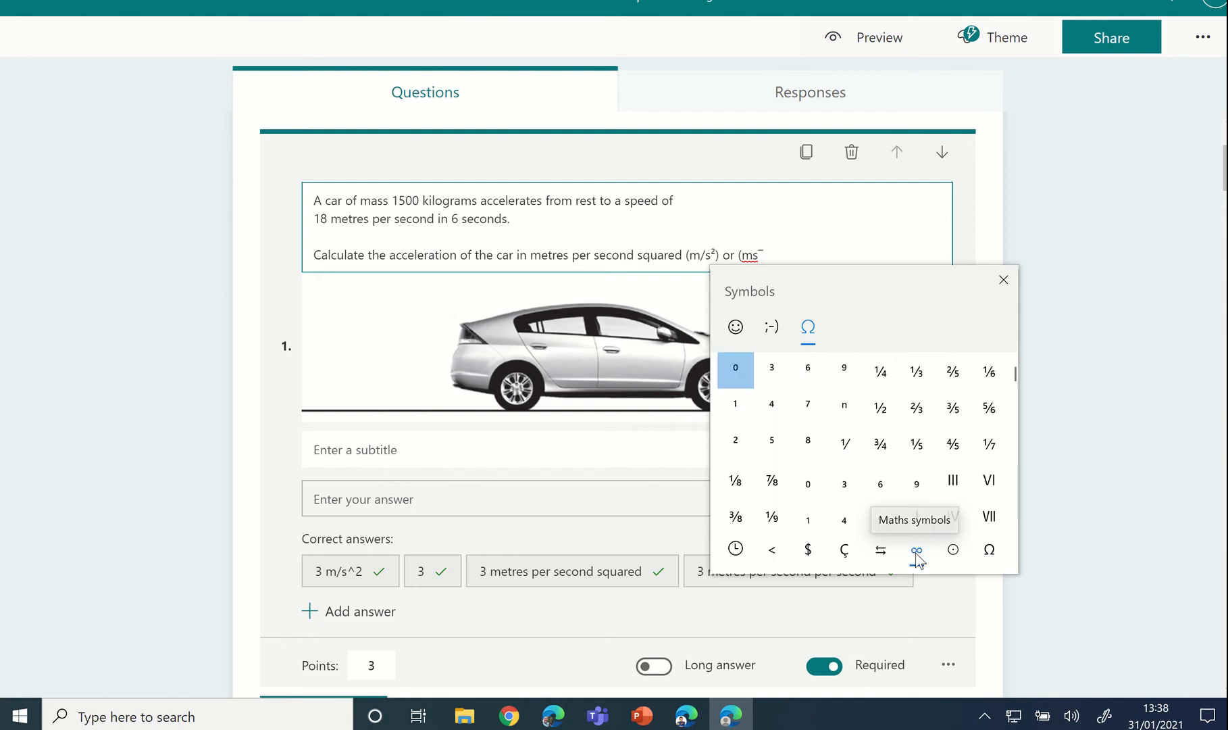
left_click(734, 444)
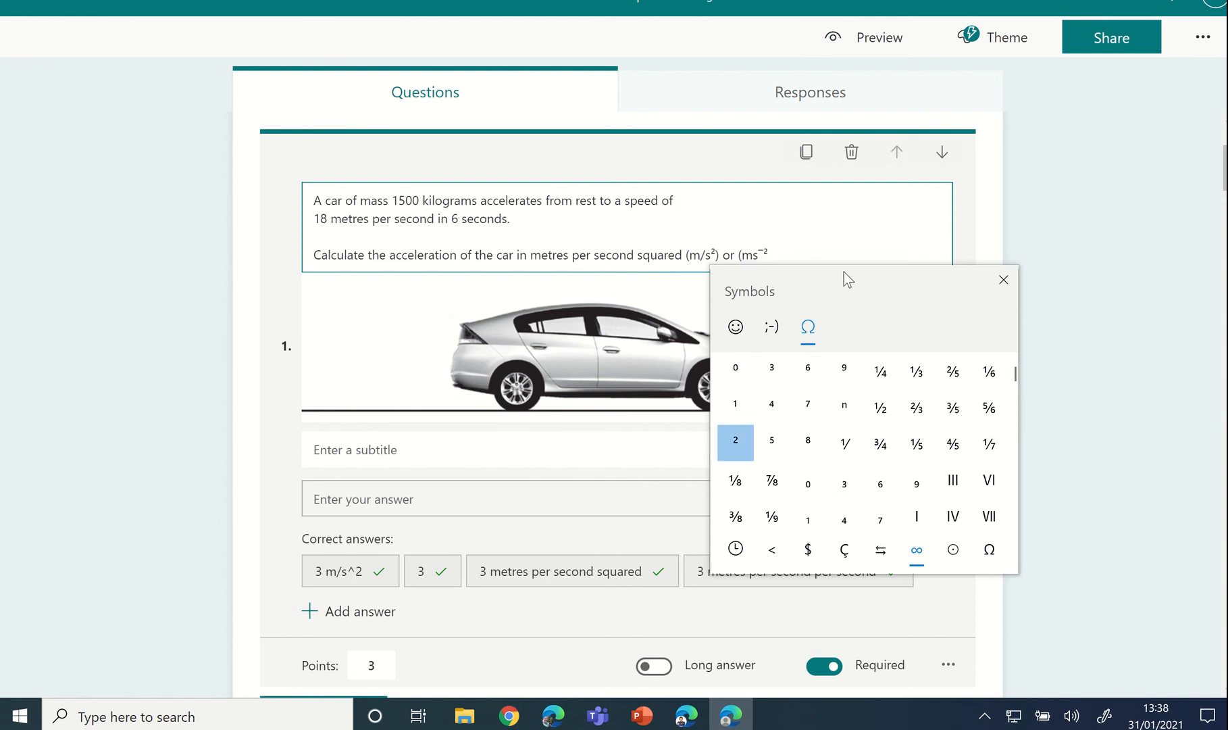
left_click(1004, 279)
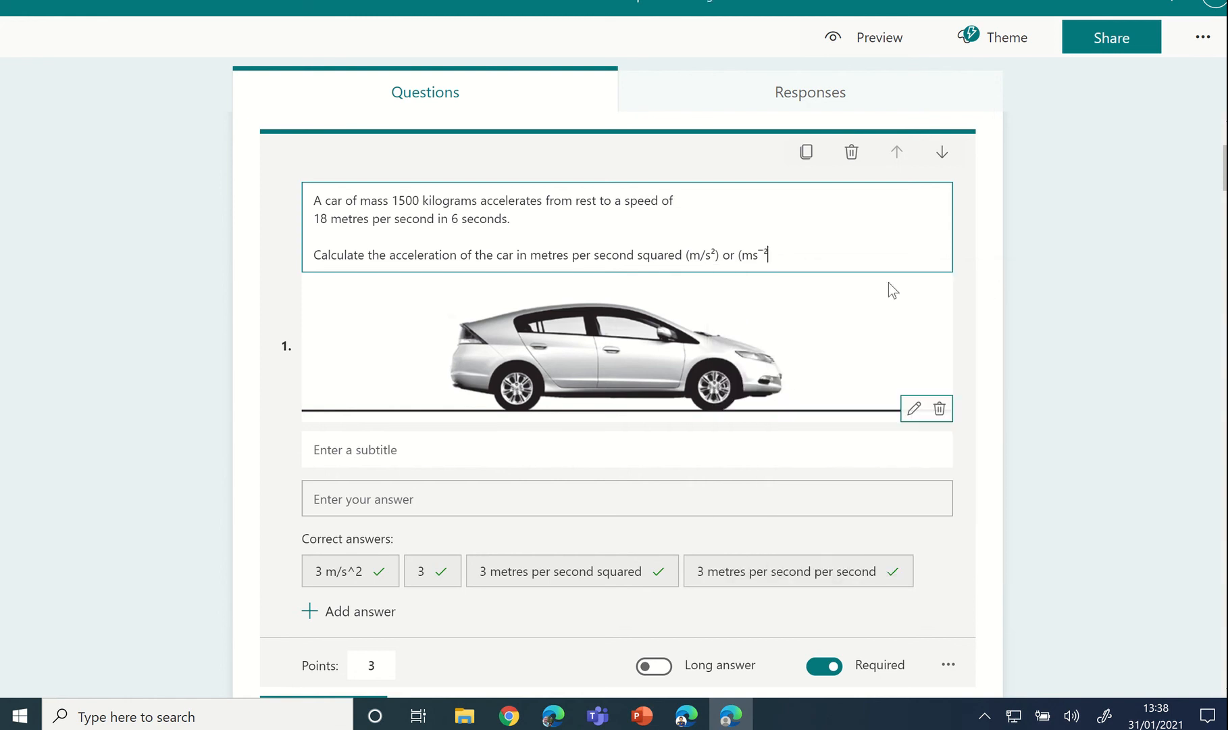
type(")")
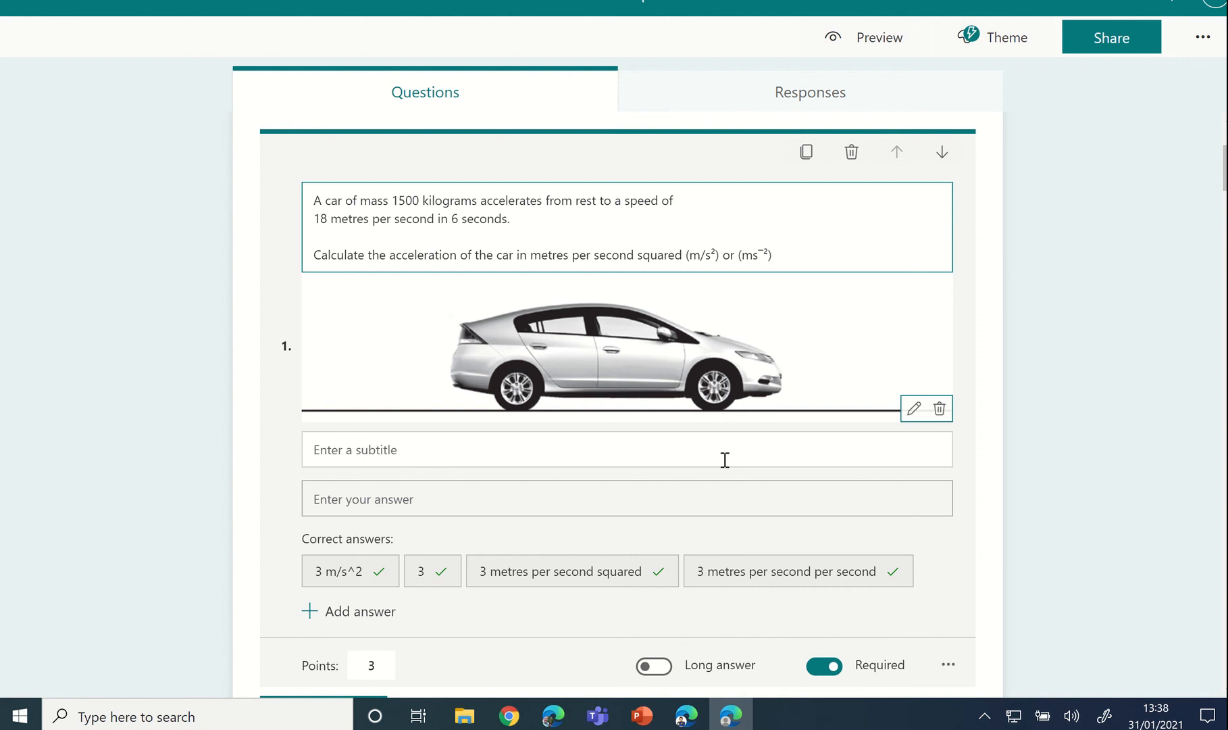
Step: Enable the Maths option for question 1 to provide an equation field
left_click(947, 665)
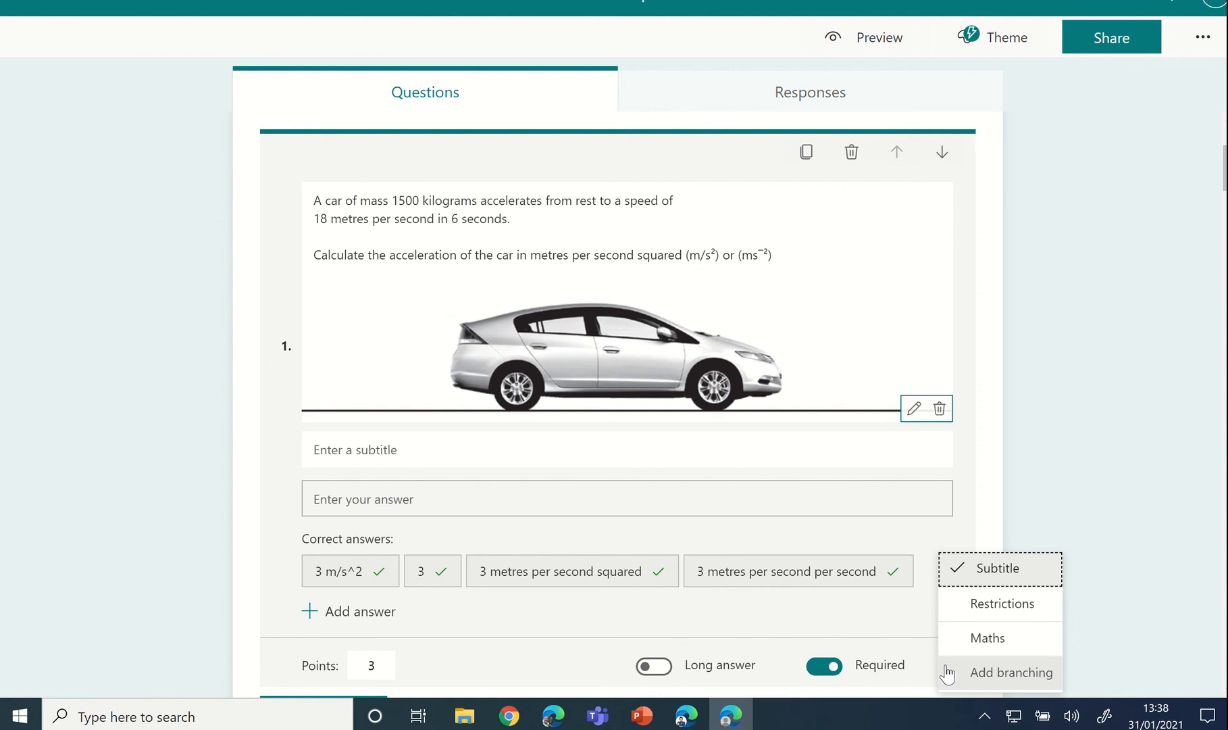
left_click(980, 638)
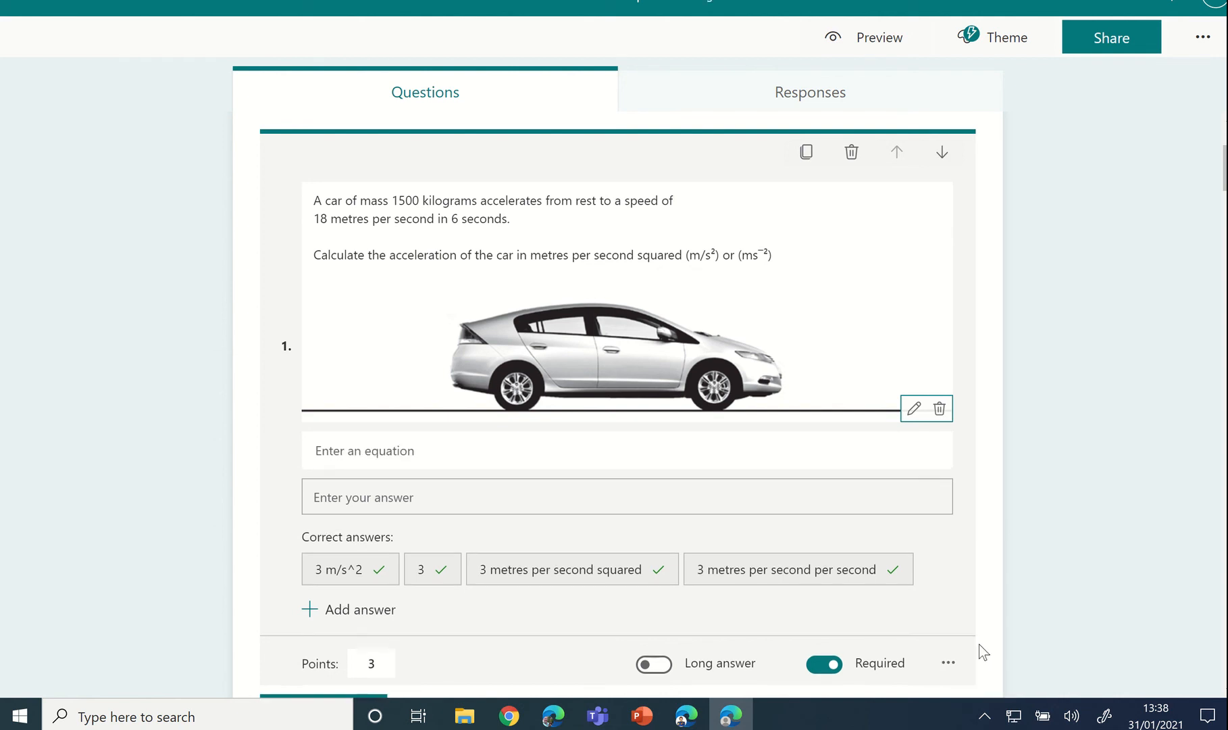
left_click(362, 451)
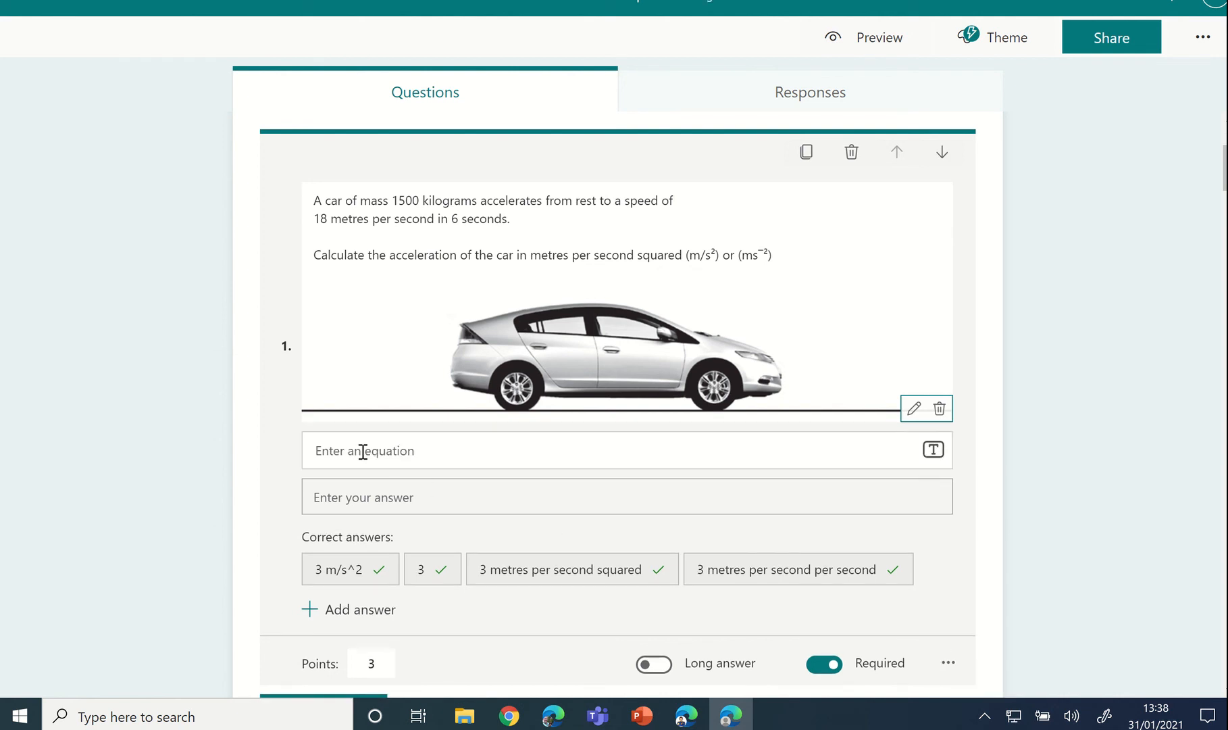
left_click(947, 662)
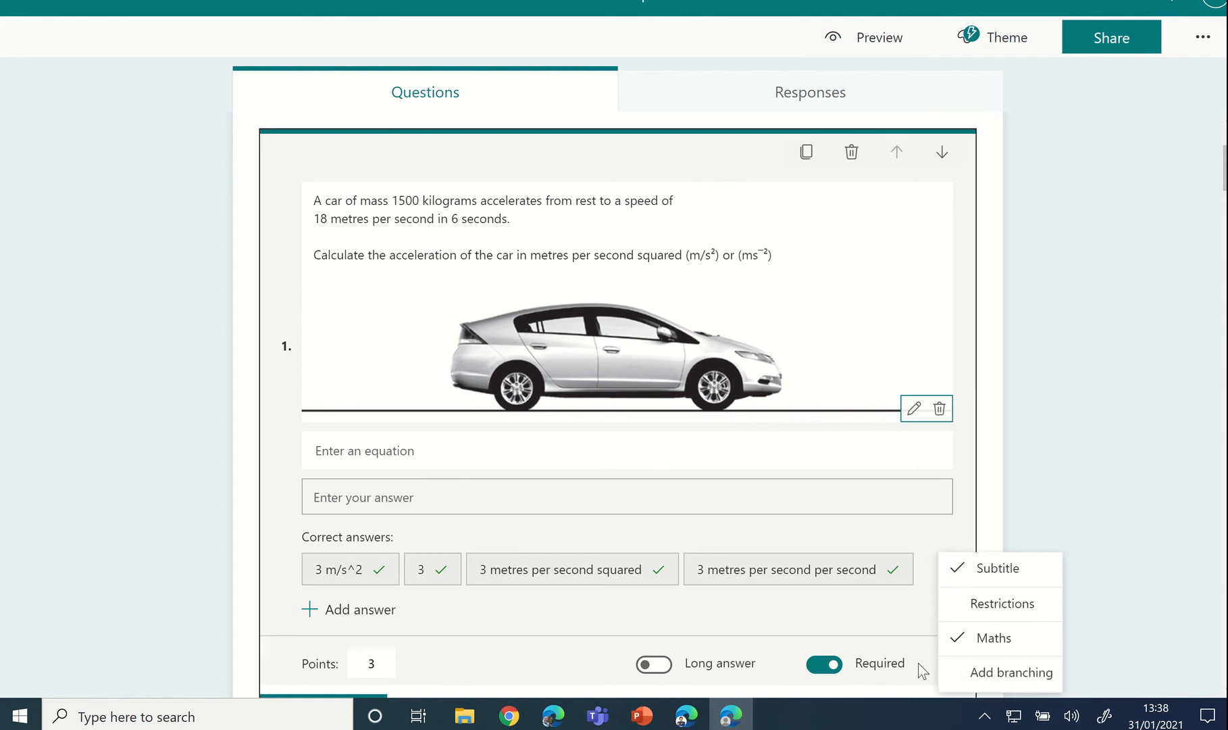
left_click(921, 670)
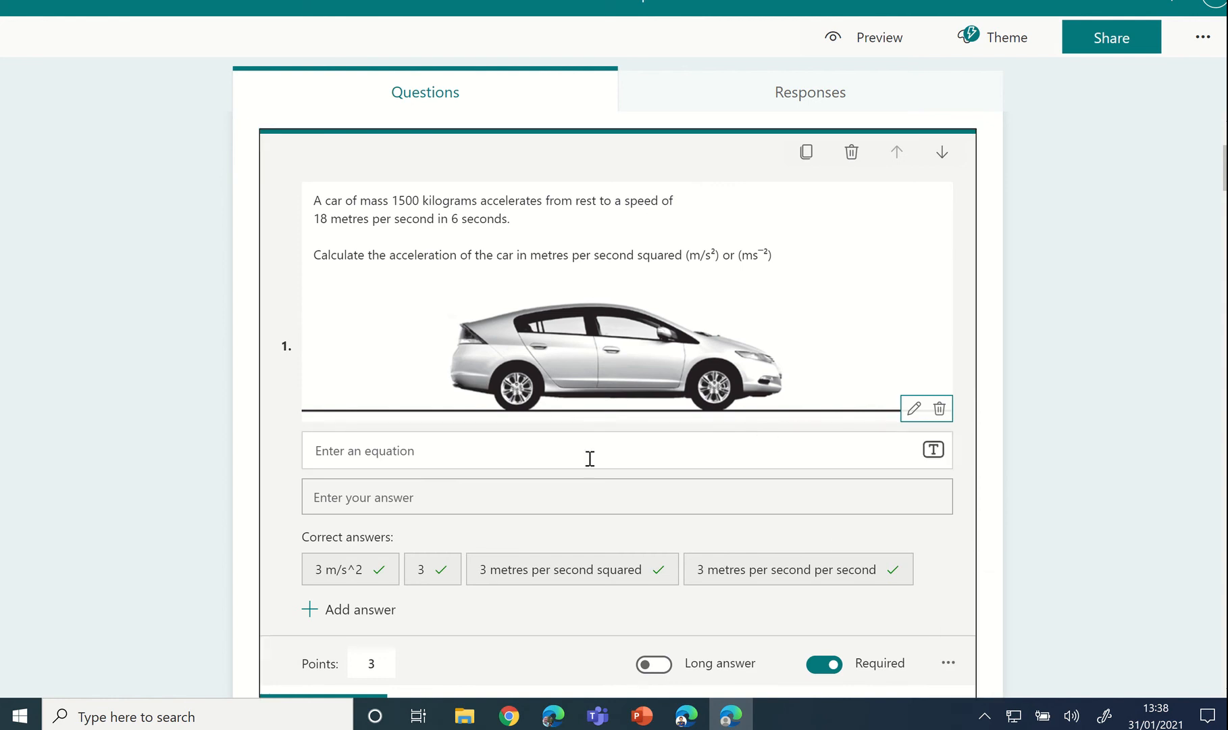
left_click(953, 665)
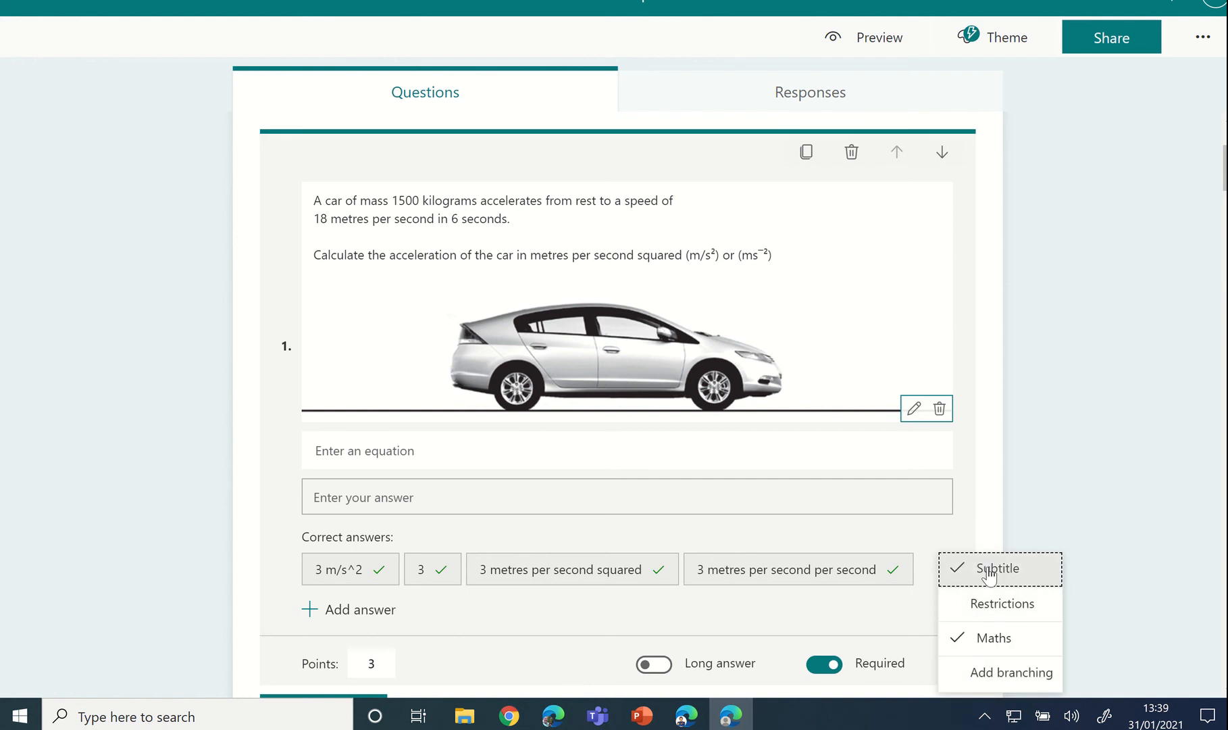
left_click(472, 459)
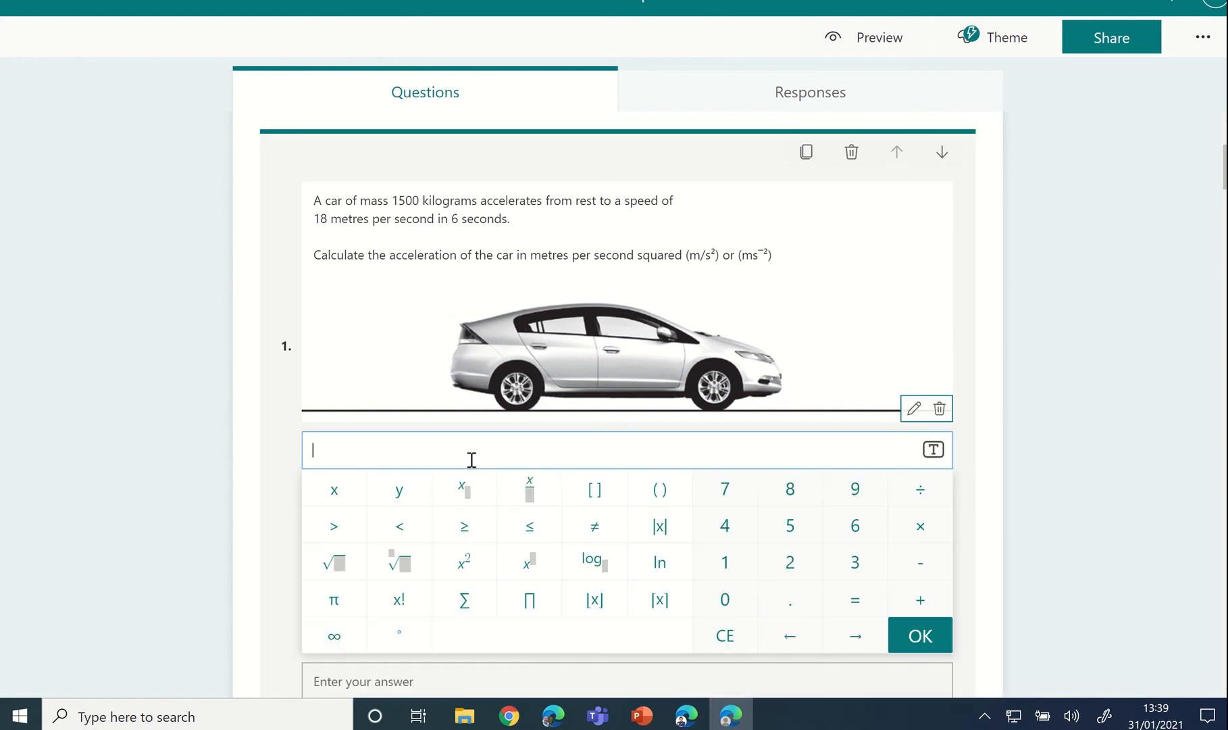
left_click(507, 231)
key("ctrl+a")
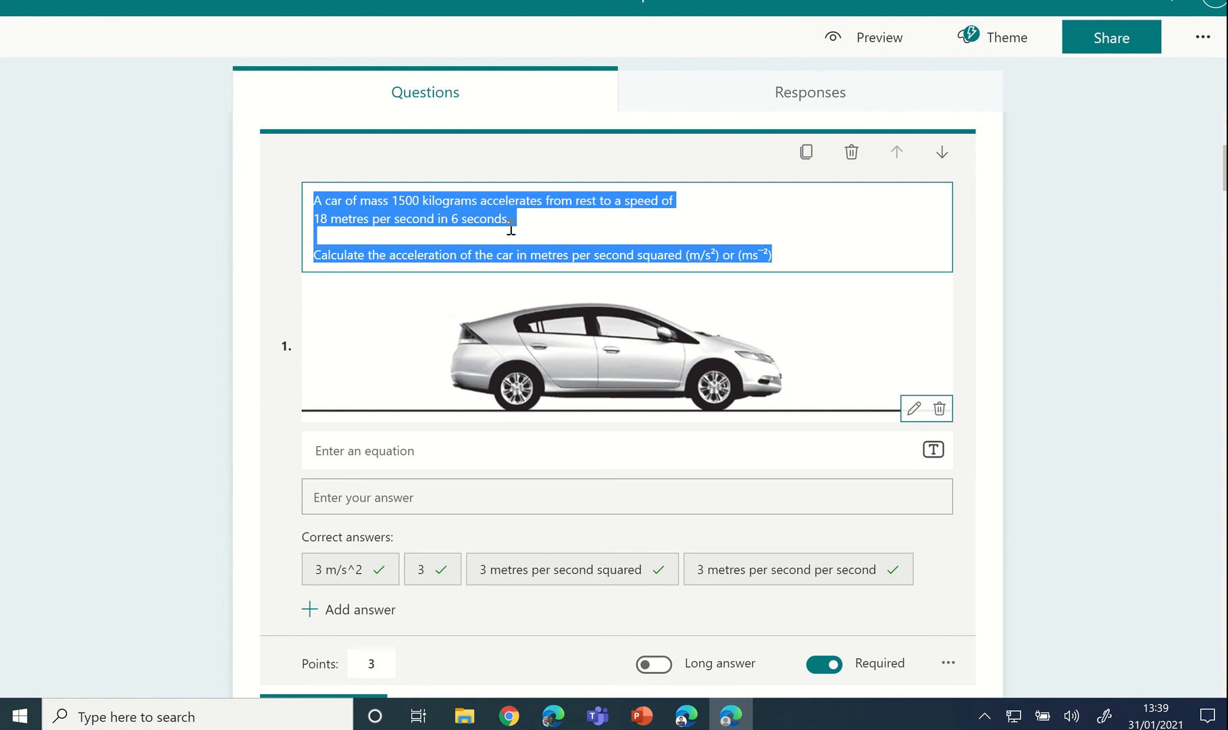
Step: Enter ms⁻² in question 1's equation field, with -2 formatted as an exponent
left_click(352, 450)
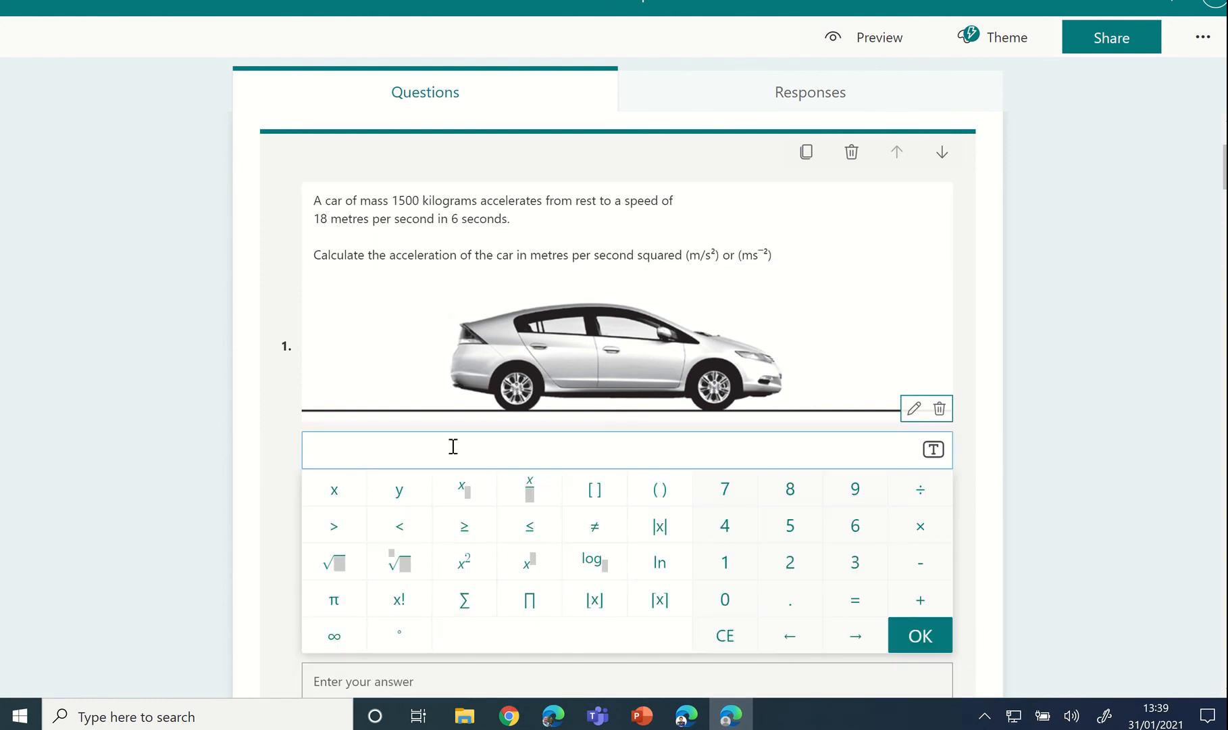
type("ms")
left_click(917, 571)
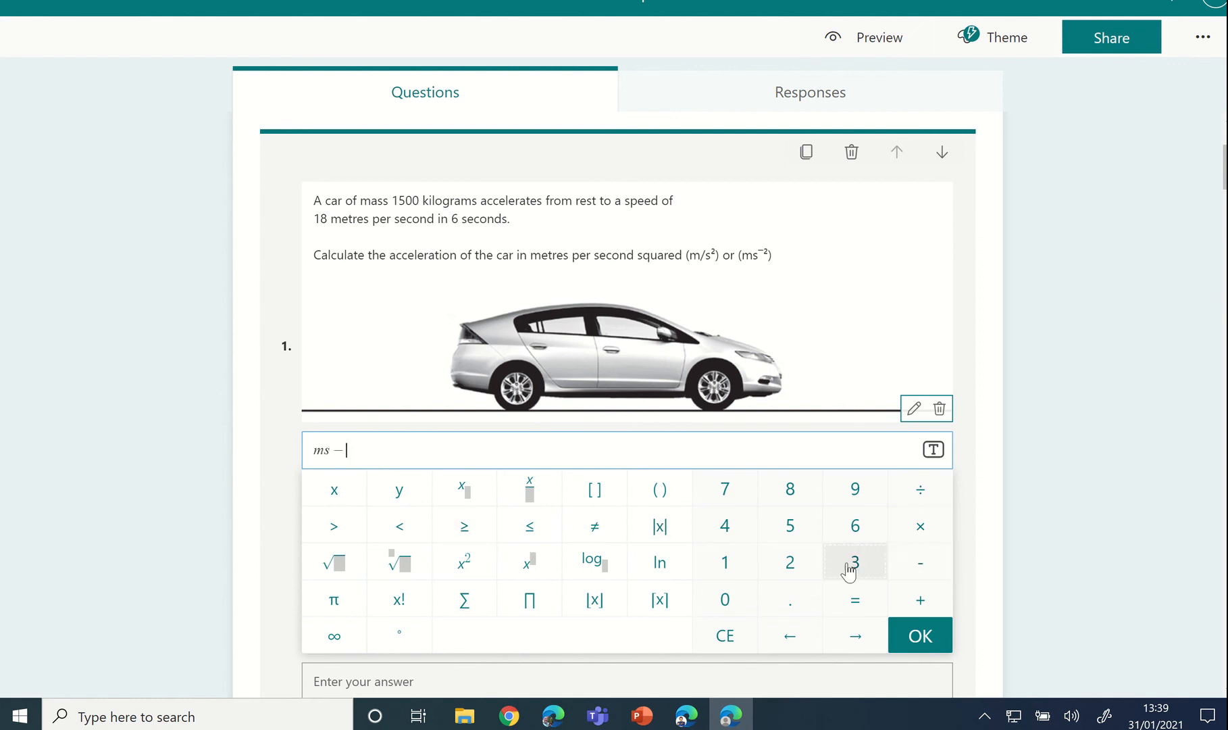
left_click(801, 569)
left_click(790, 635)
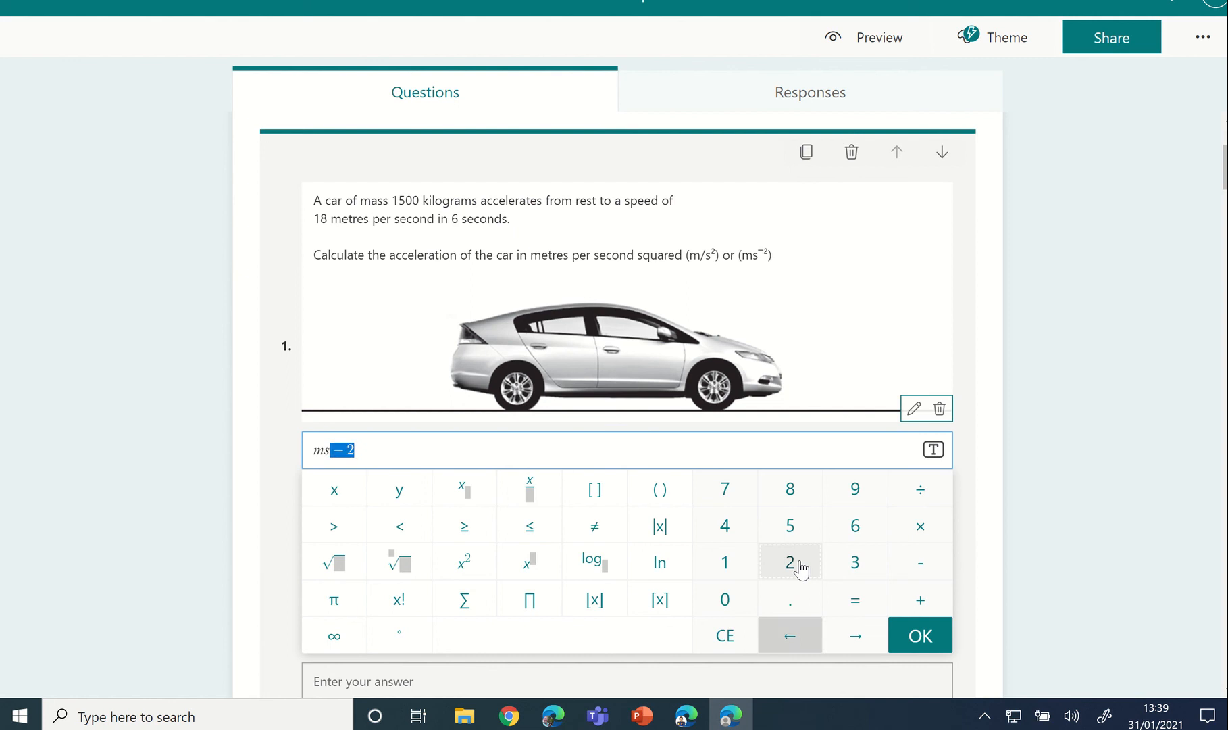
left_click(525, 567)
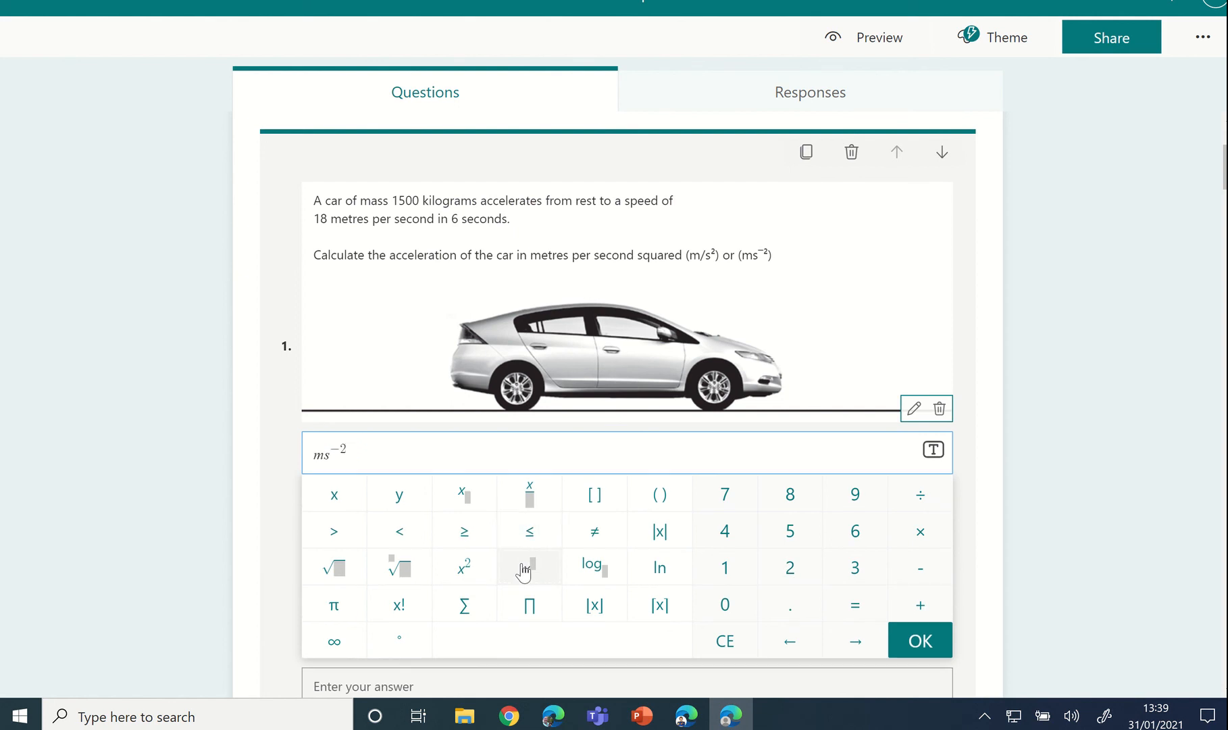
left_click(323, 359)
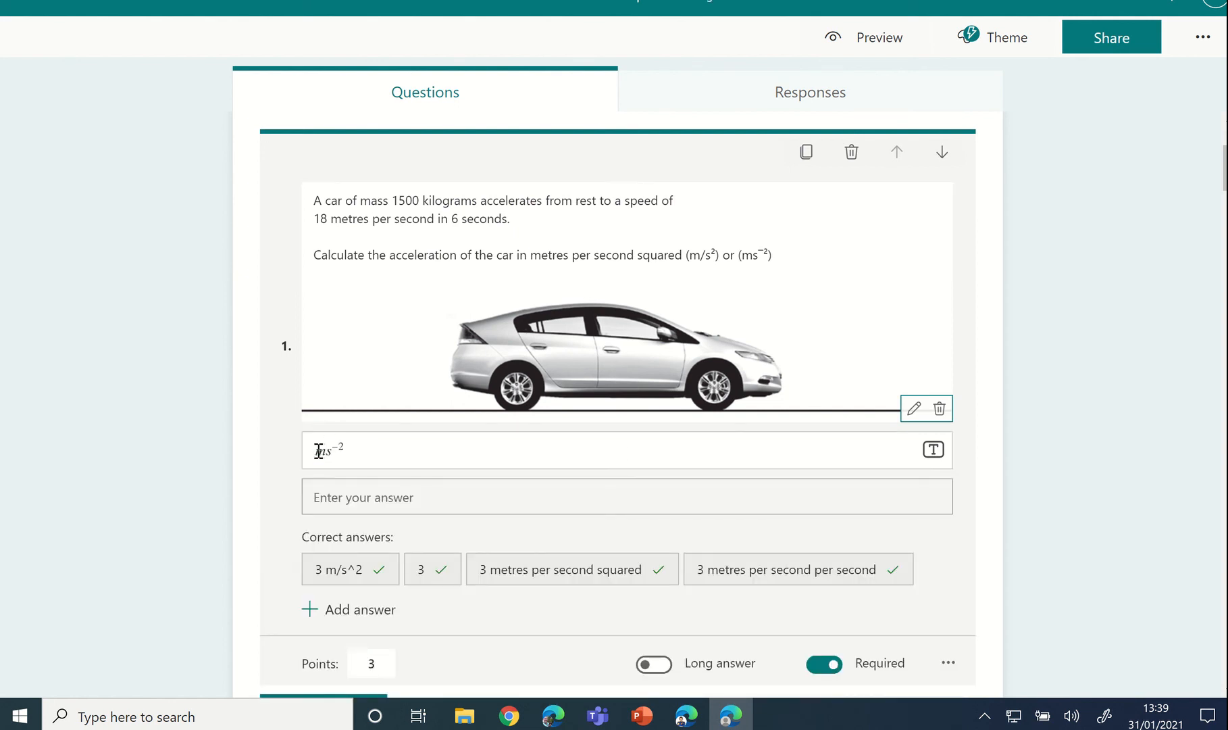
Step: Insert the text "Calculate the acceleration of" before ms⁻² in the equation field
left_click(318, 451)
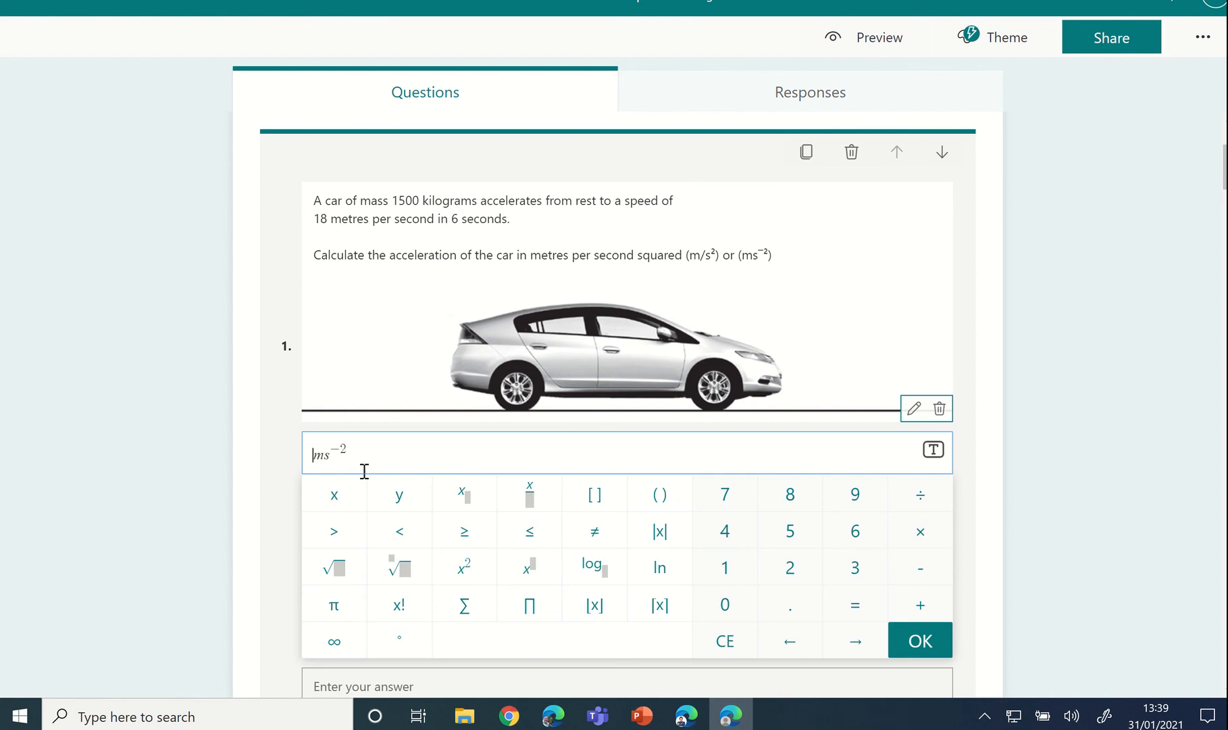
type("Calculate")
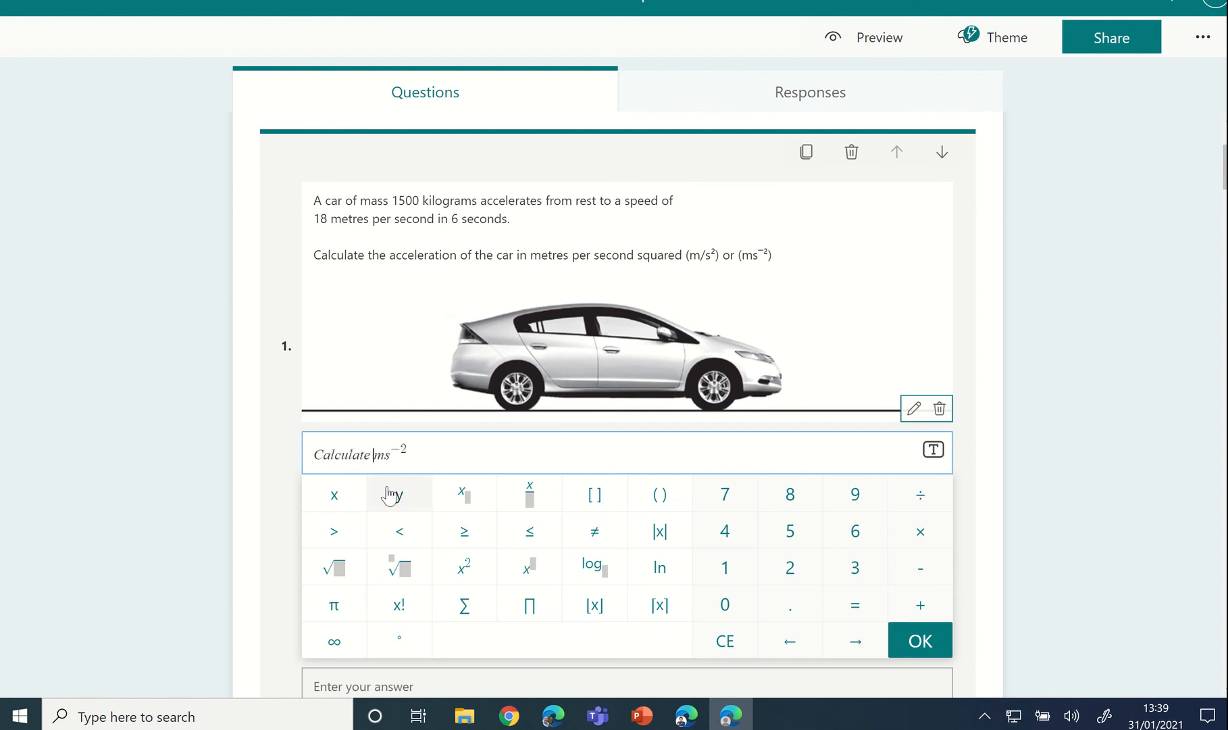
type(" the accelear")
key("BackSpace")
key("BackSpace")
type("ration of")
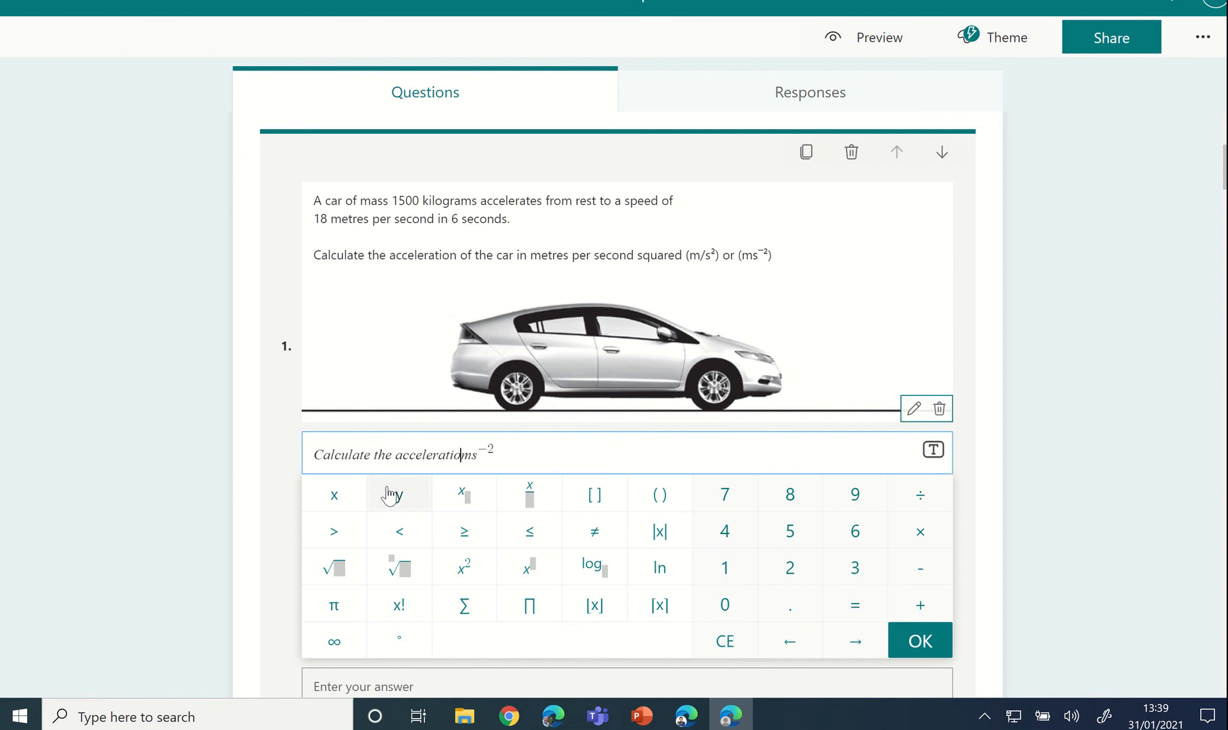
Step: Extend the equation text with "the car" before ms⁻², correcting the misspelled "the"
type(" teh car")
key("Left")
key("Left")
key("Left")
key("Left")
key("Left")
key("Left")
key("BackSpace")
key("Right")
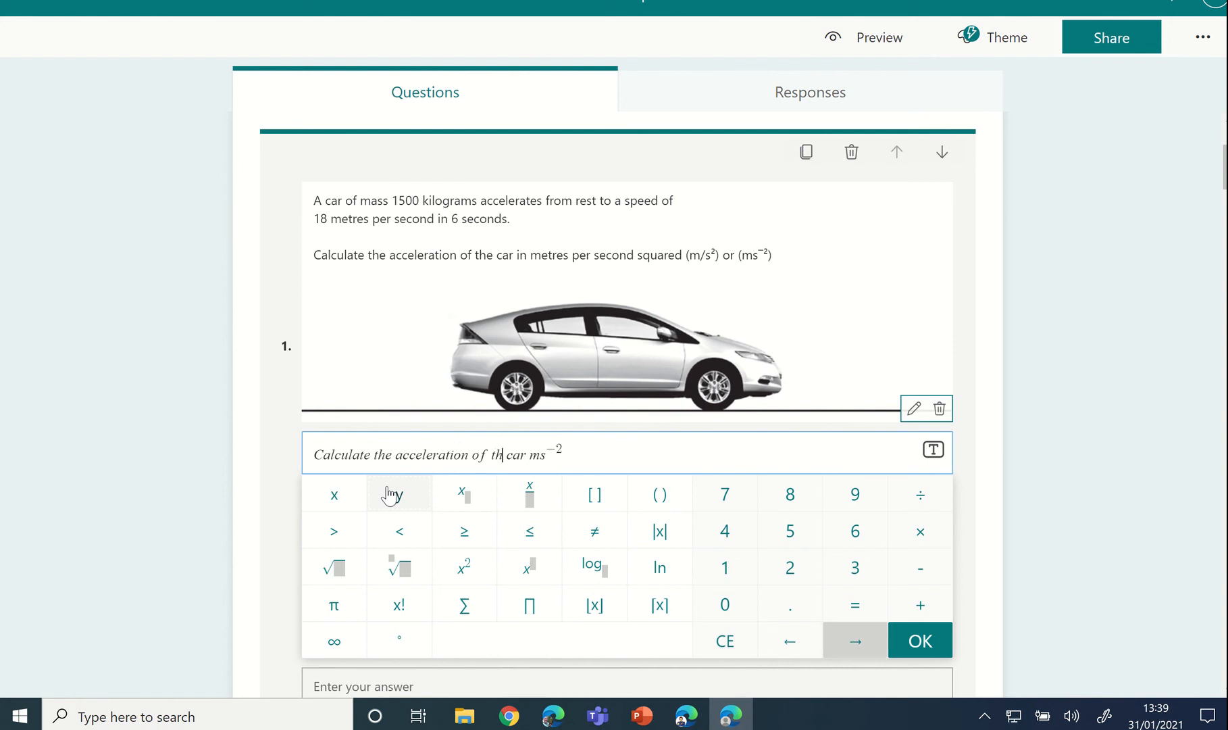
type("e")
key("Right")
key("Right")
key("Right")
key("Right")
key("Right")
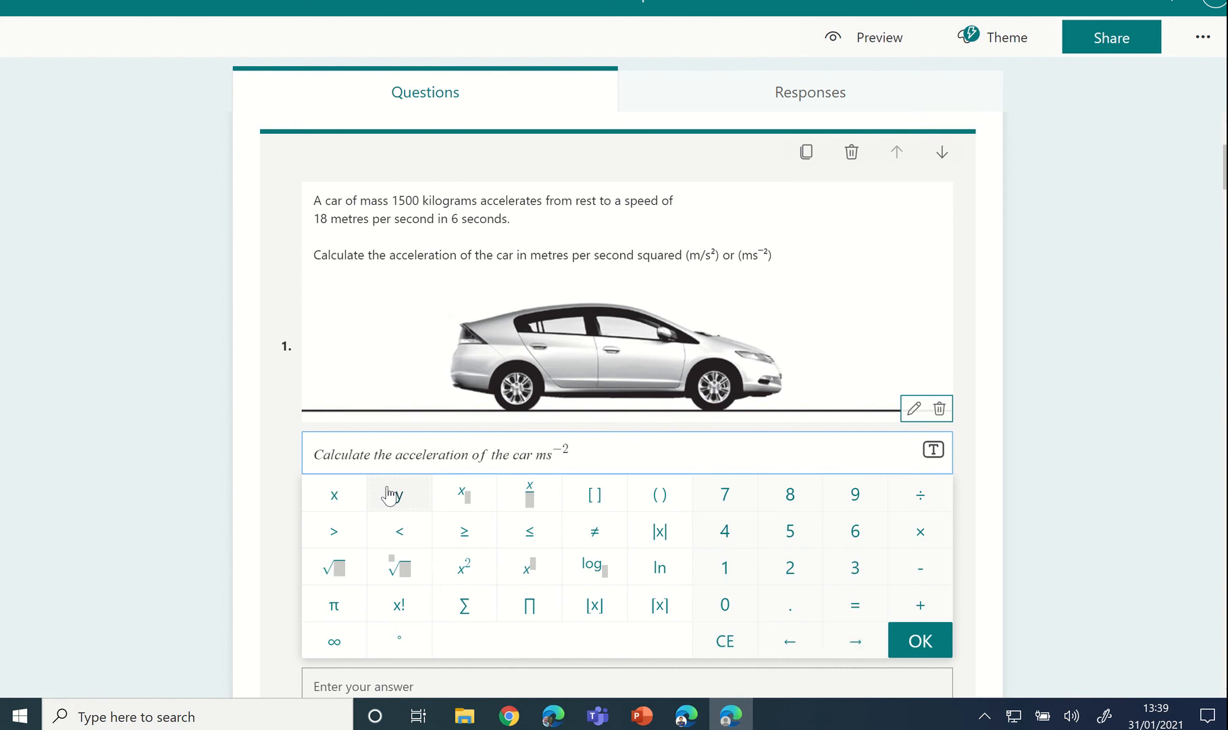
Step: Insert "in" before ms⁻² in question 1's equation text and accept the equation
type("in")
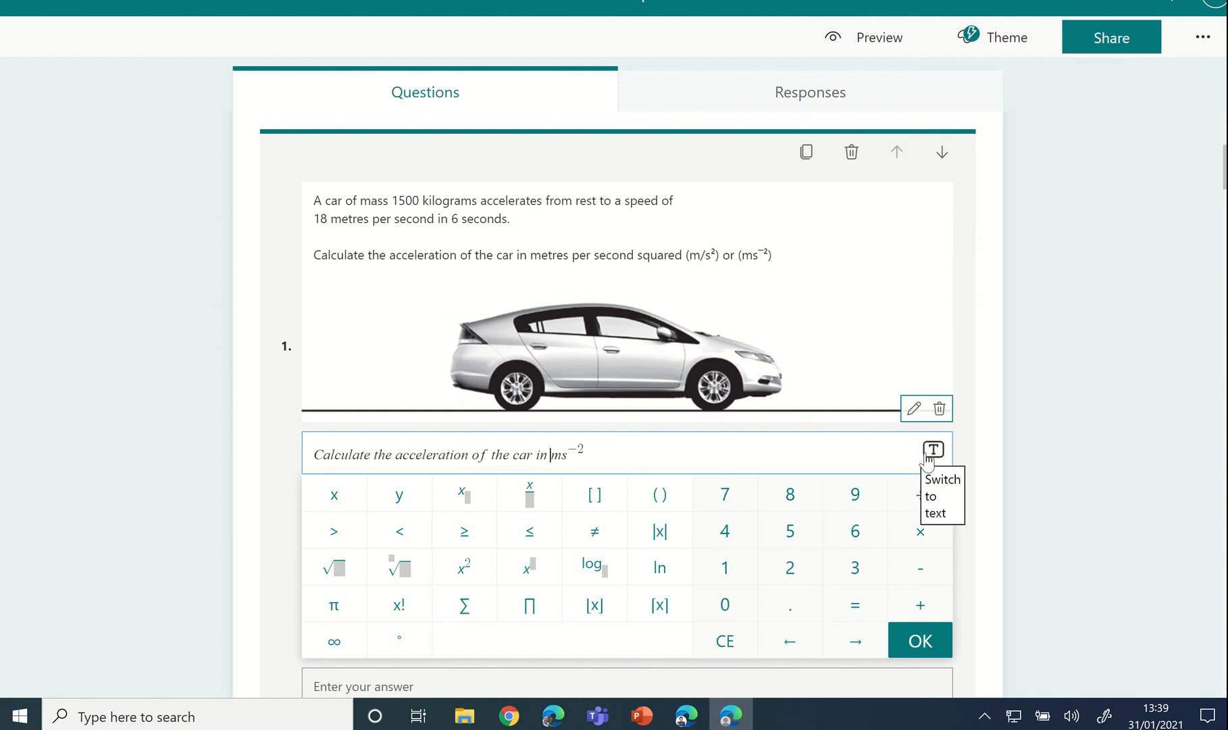
left_click(920, 639)
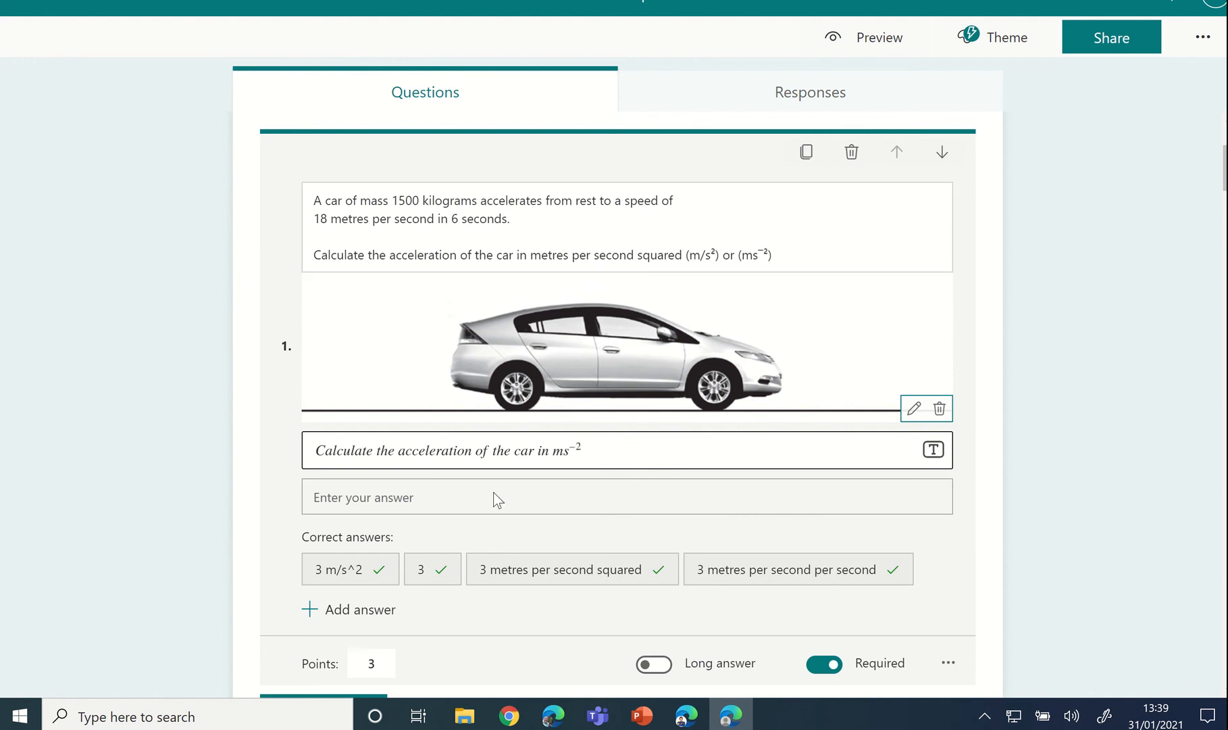
left_click(351, 612)
scroll(479, 620, "down", 1)
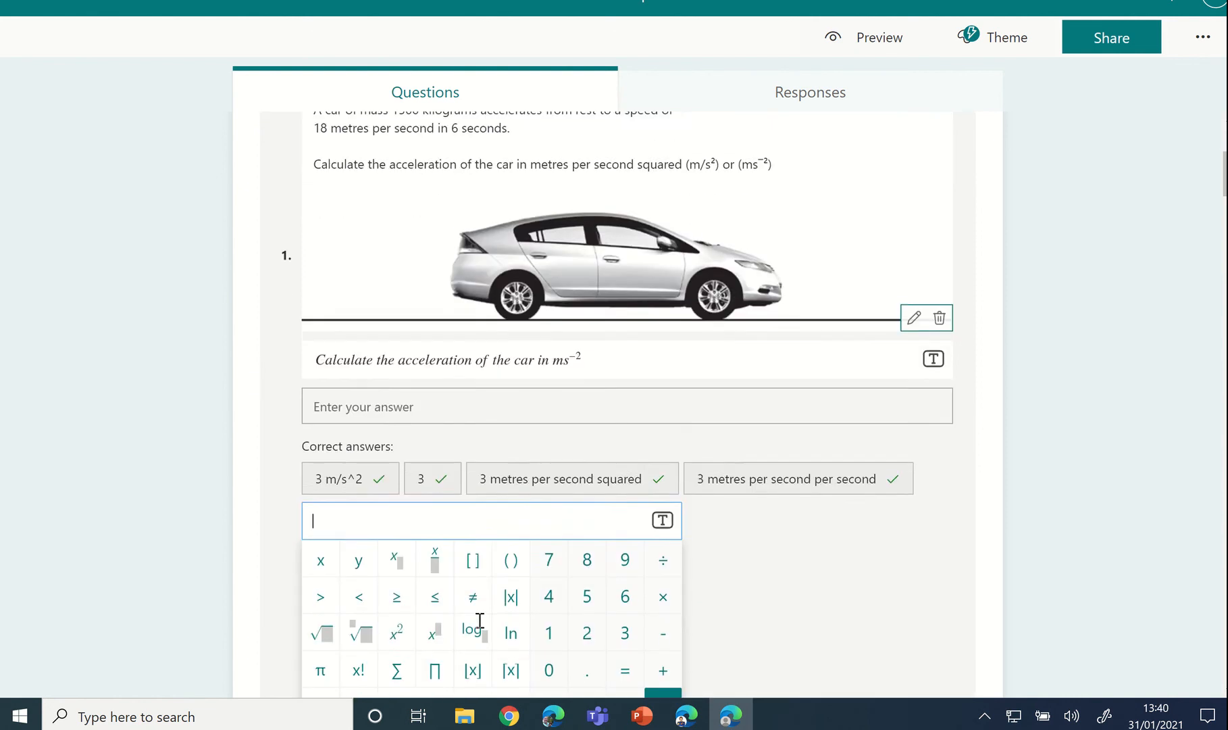
scroll(480, 620, "down", 1)
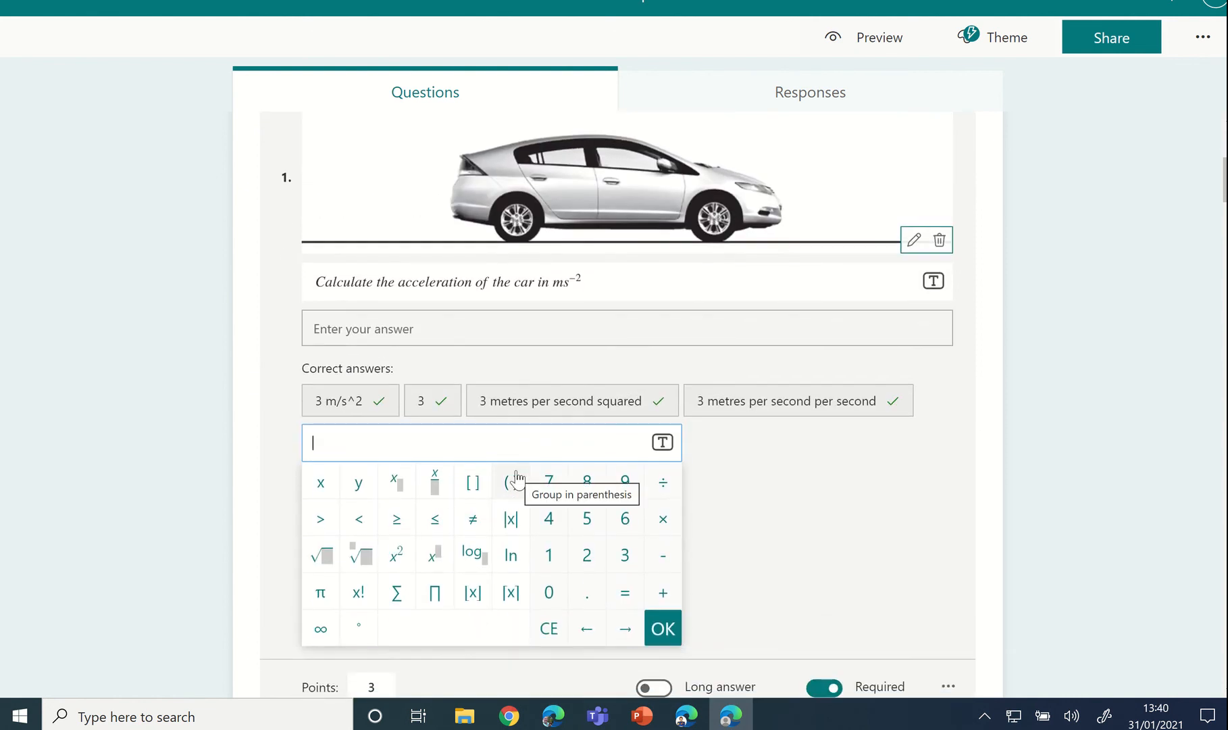
scroll(931, 538, "down", 1)
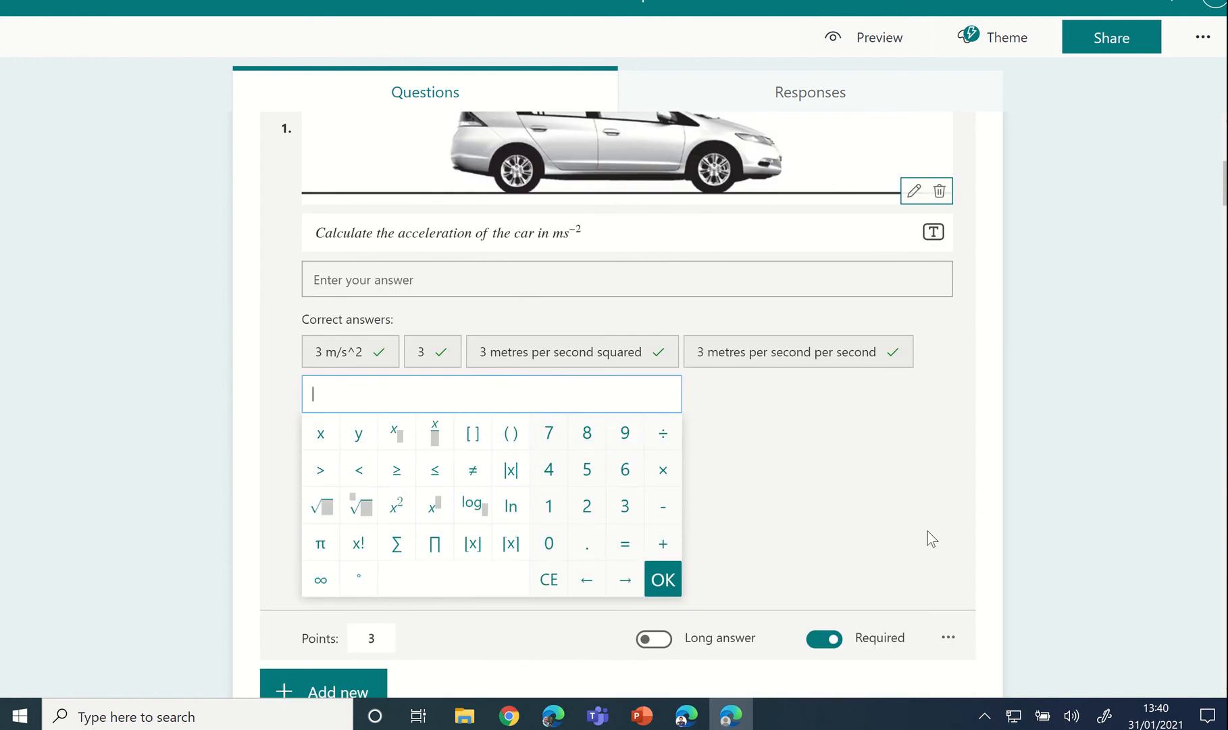
Step: Turn off the Maths option for question 1 so answers can be entered as plain text
left_click(952, 631)
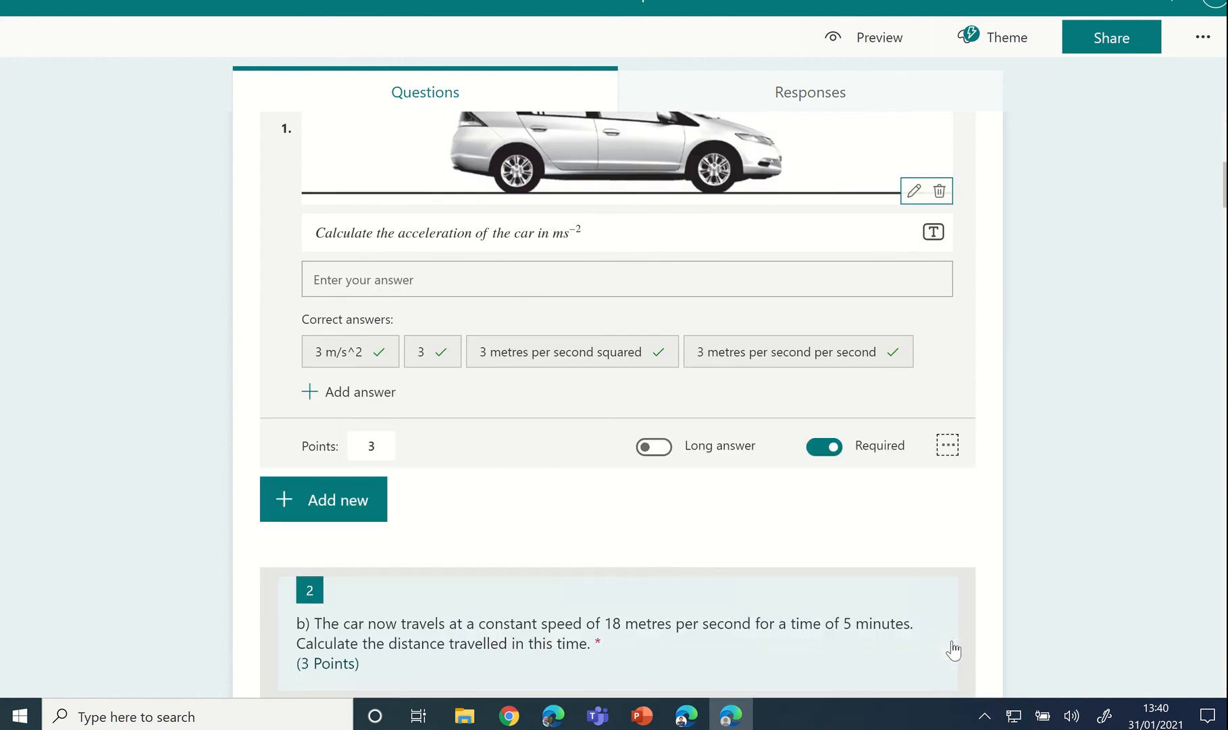
left_click(946, 447)
left_click(988, 540)
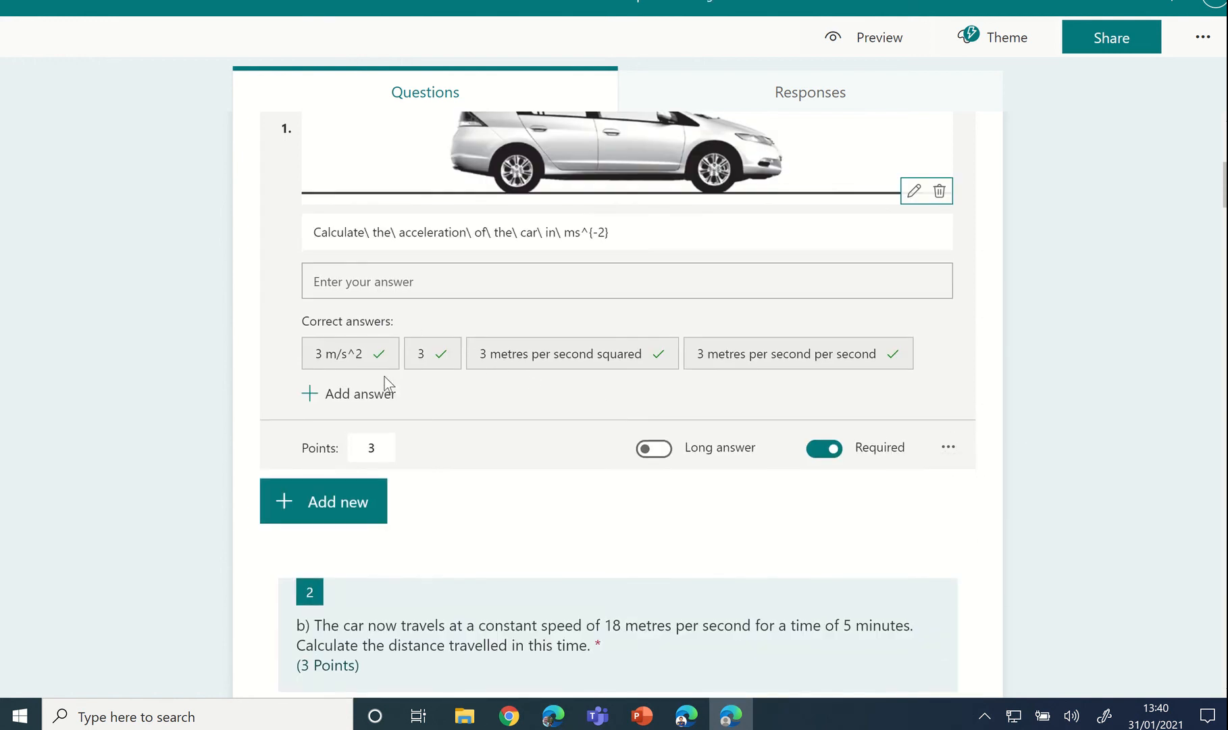
Step: Add "3 m/s²" as another correct answer for question 1, using the superscript two symbol
left_click(328, 394)
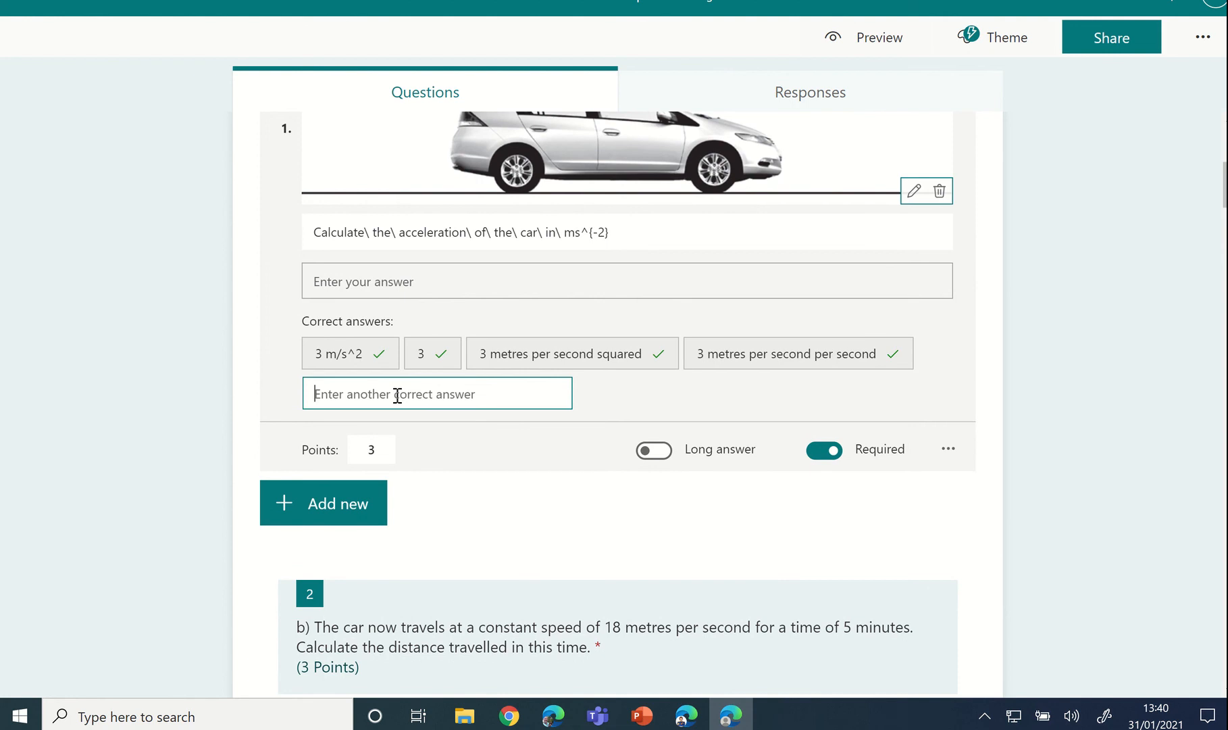
type("3 m/s")
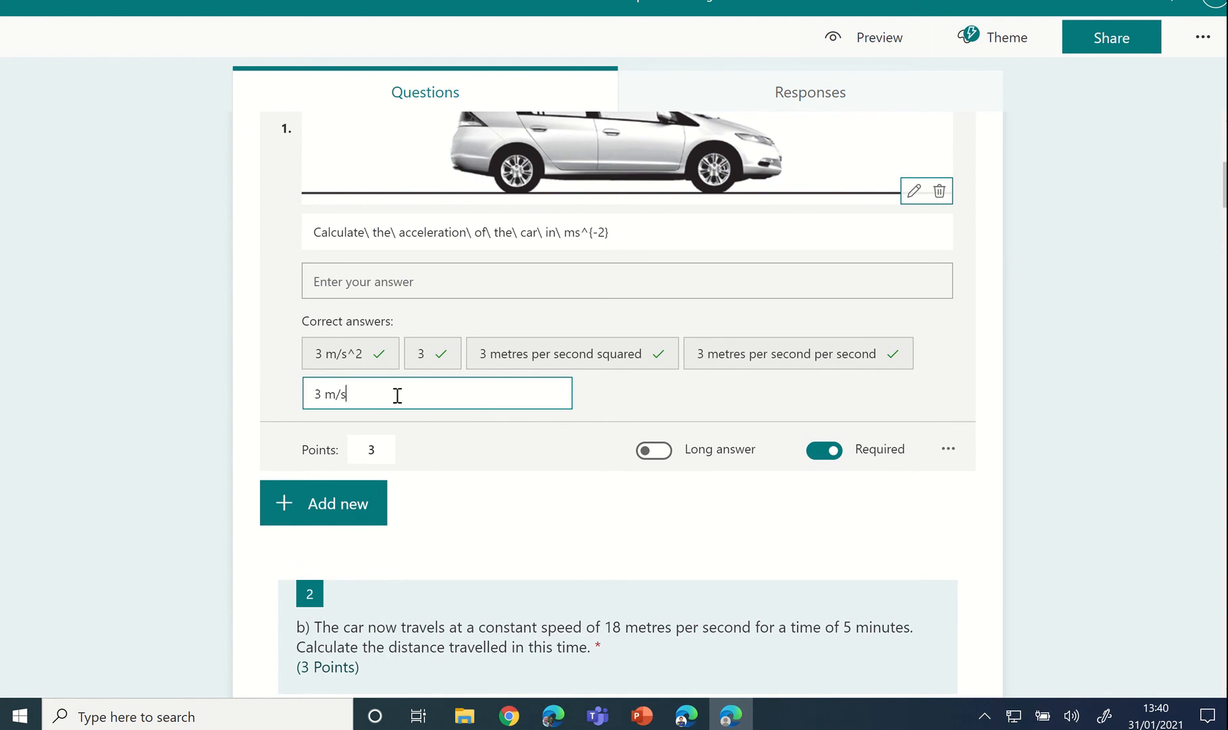
key("super+period")
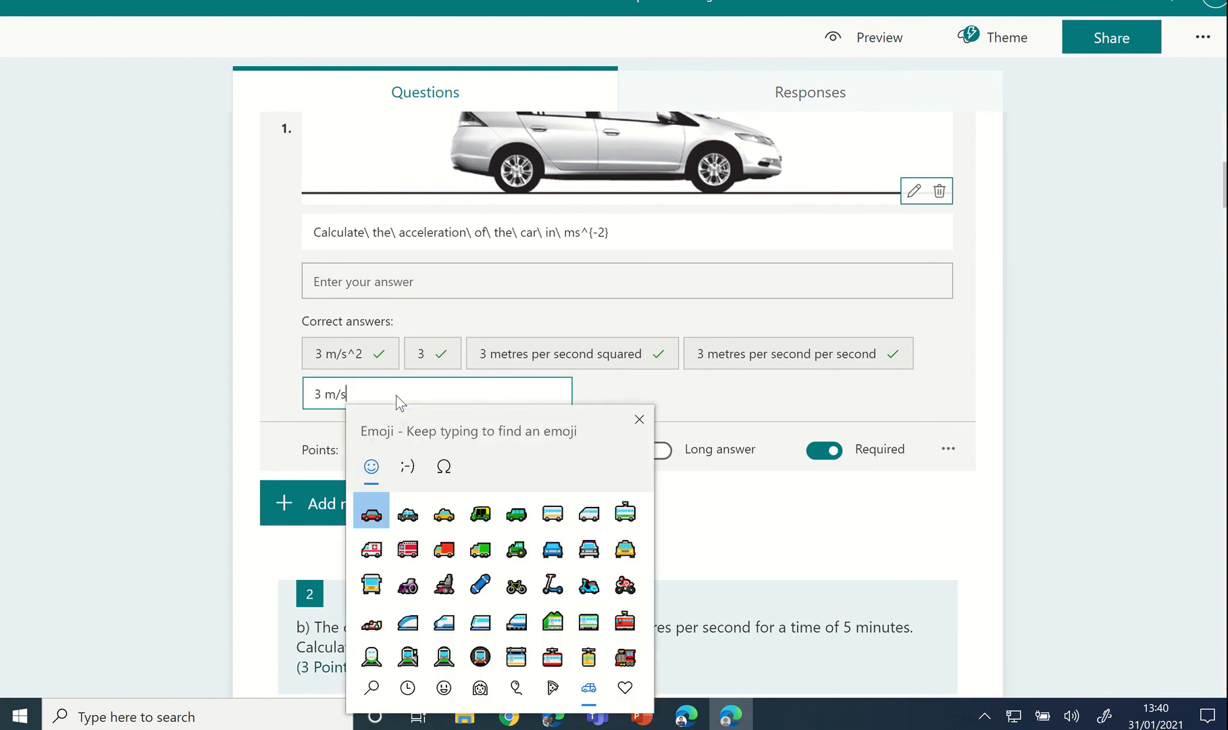
left_click(454, 466)
left_click(370, 698)
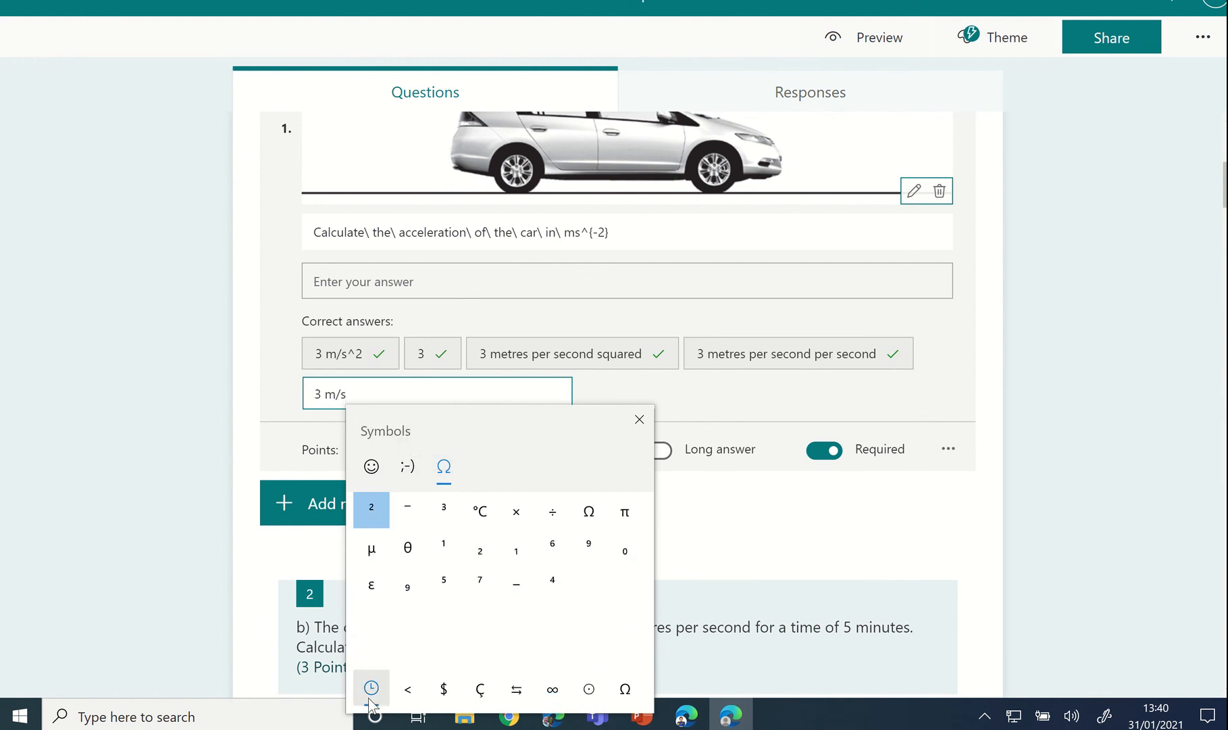
left_click(371, 508)
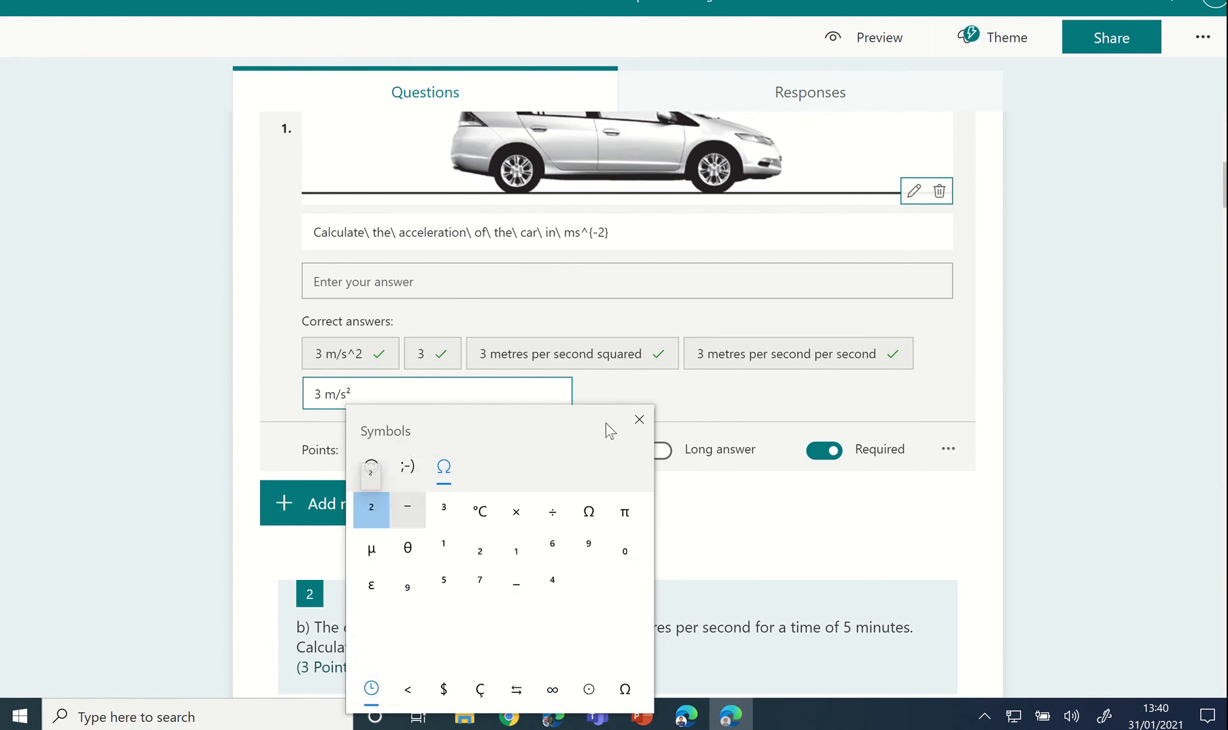
left_click(639, 418)
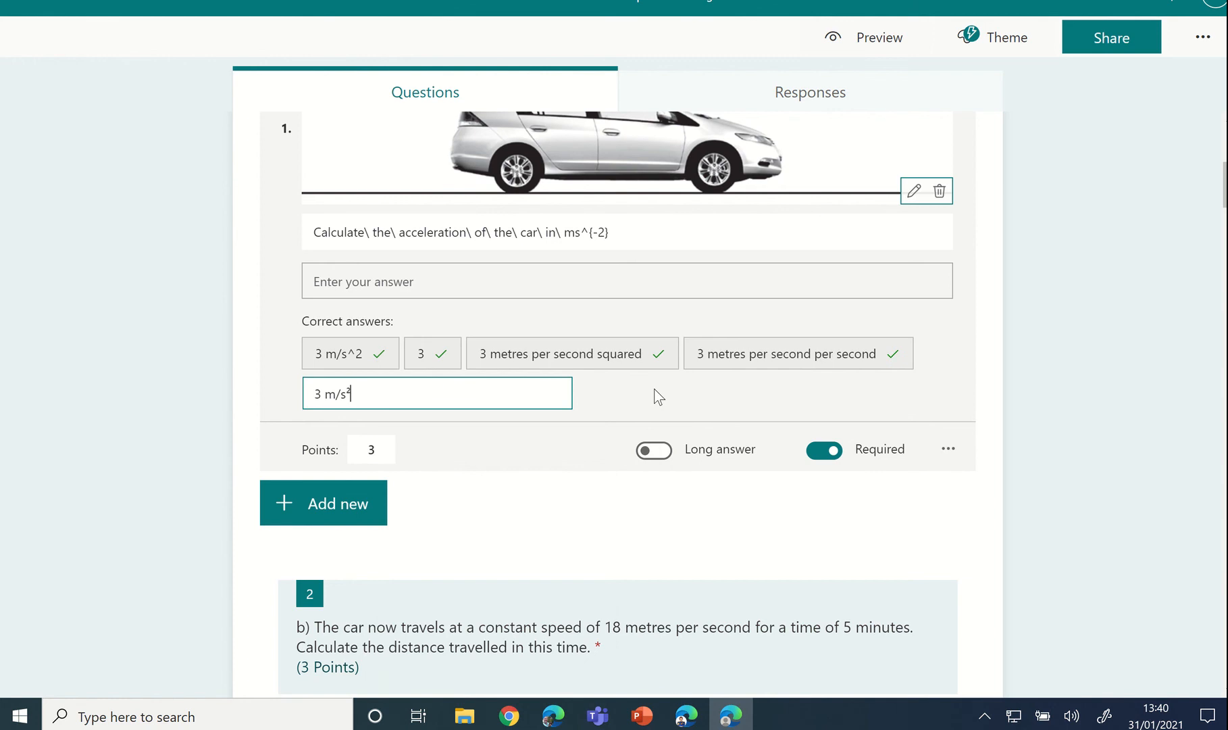
left_click(655, 390)
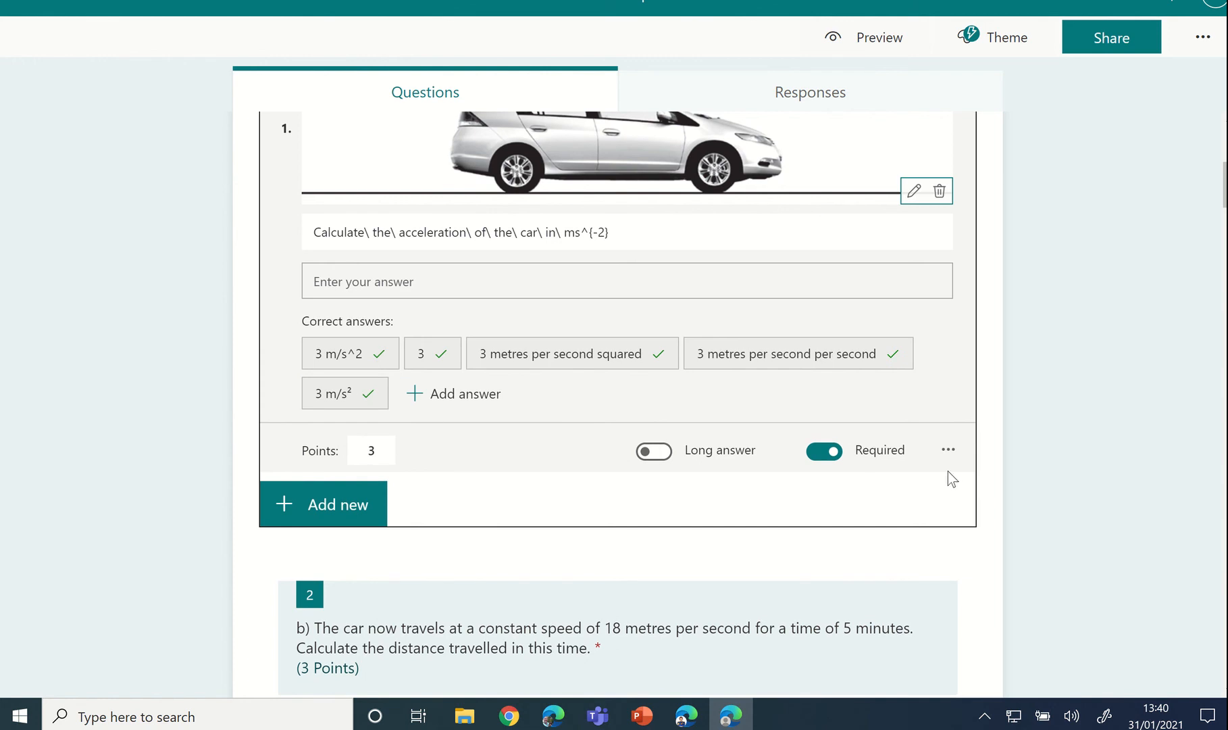
Step: Re-enable the Maths option for question 1 to restore the formatted equation
left_click(955, 455)
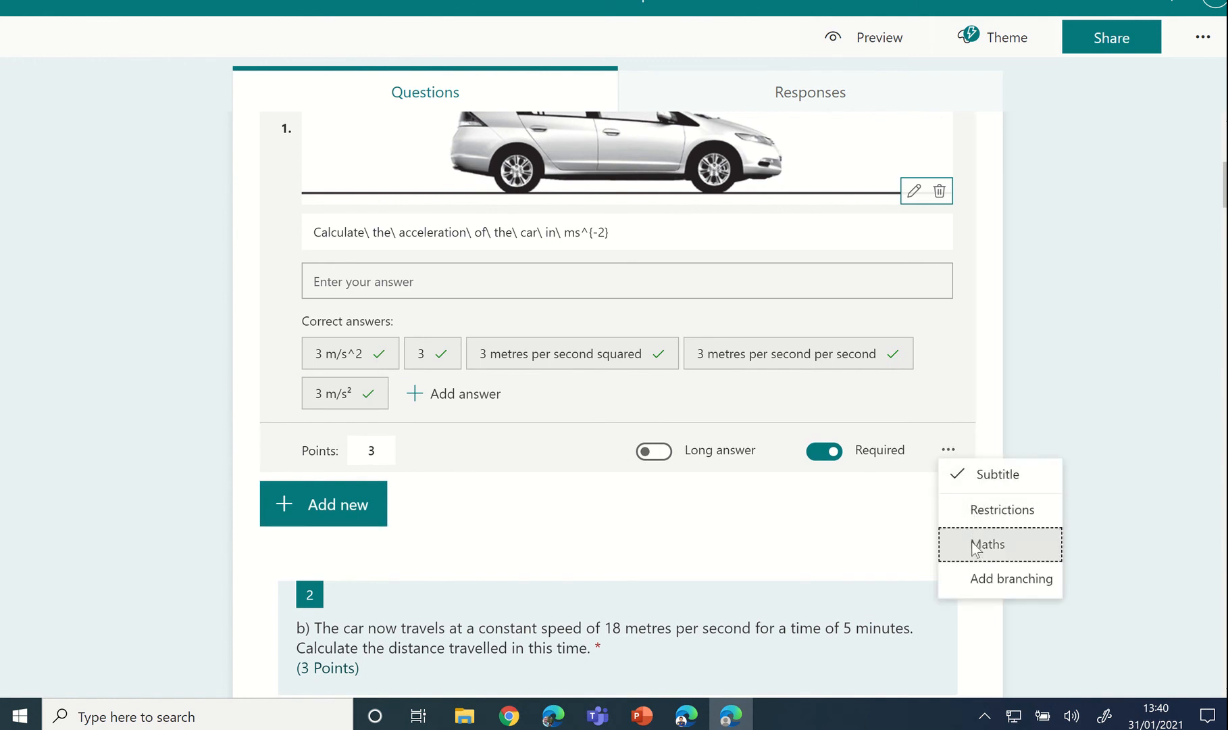
left_click(978, 541)
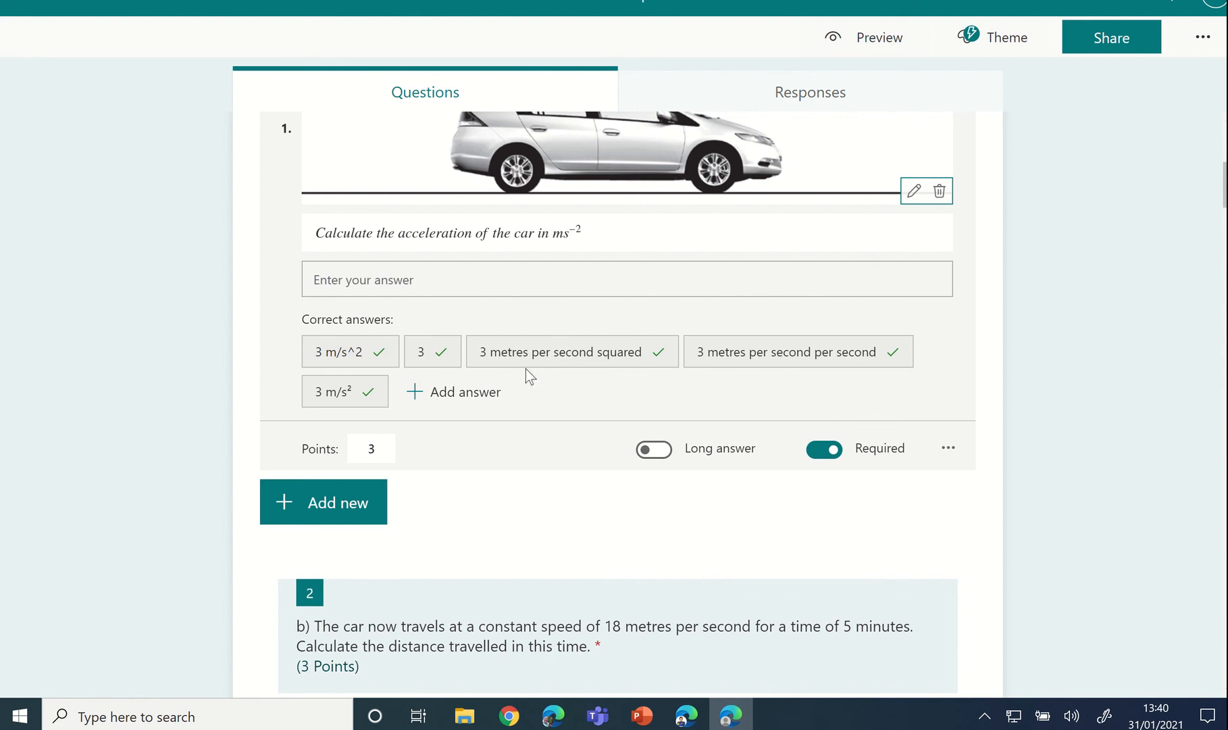
scroll(525, 368, "up", 2)
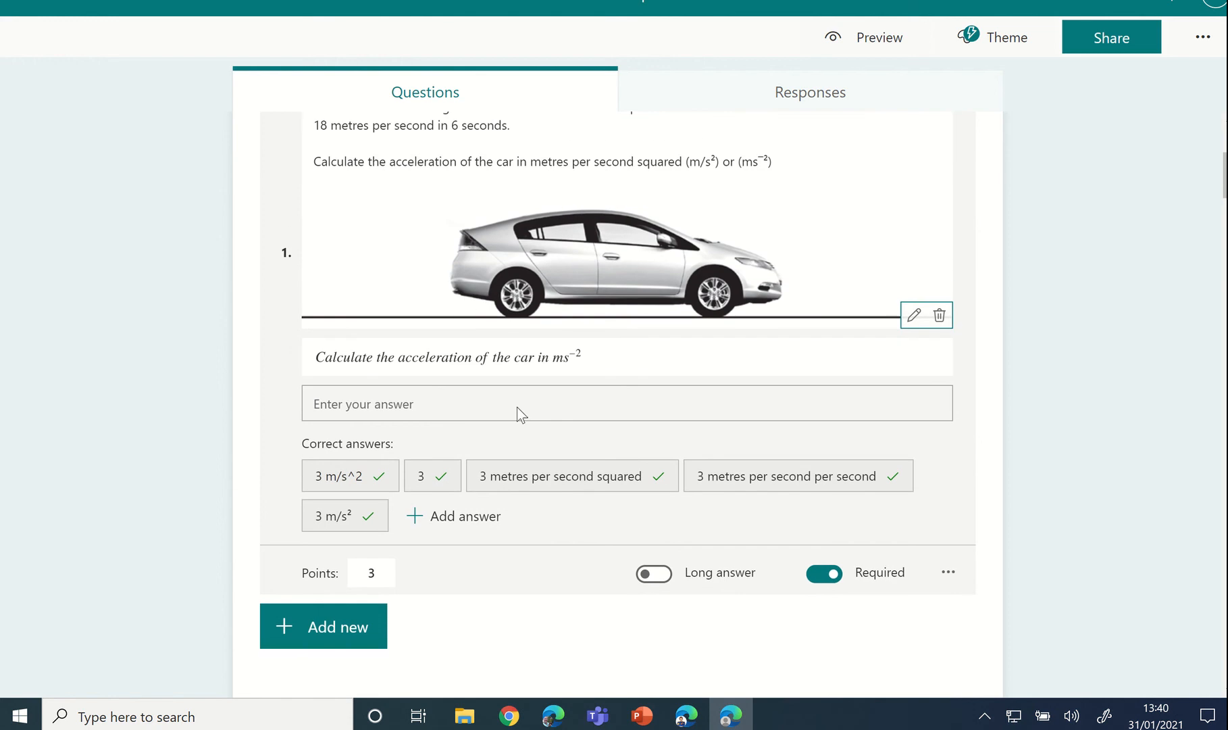
Step: Switch to the question 10 review and insert a superscript ² after v in the "v^2 = u^2 + 2as" feedback line
left_click(693, 718)
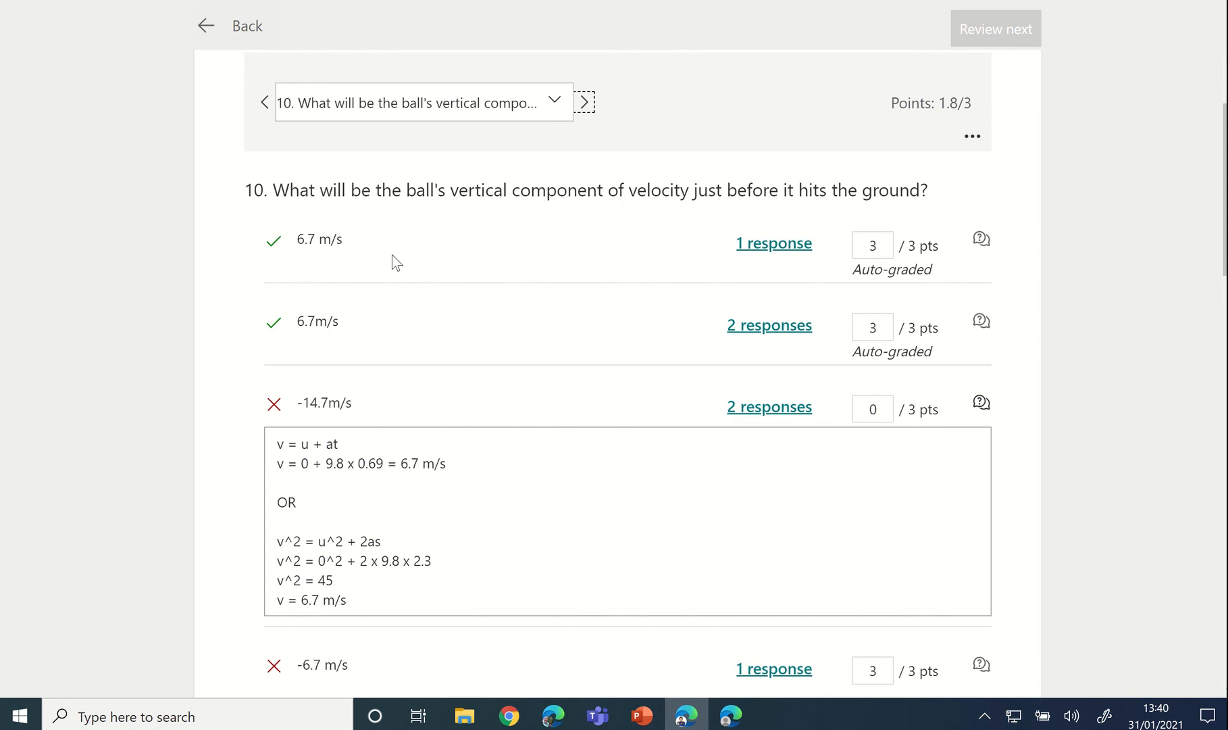
left_click(395, 547)
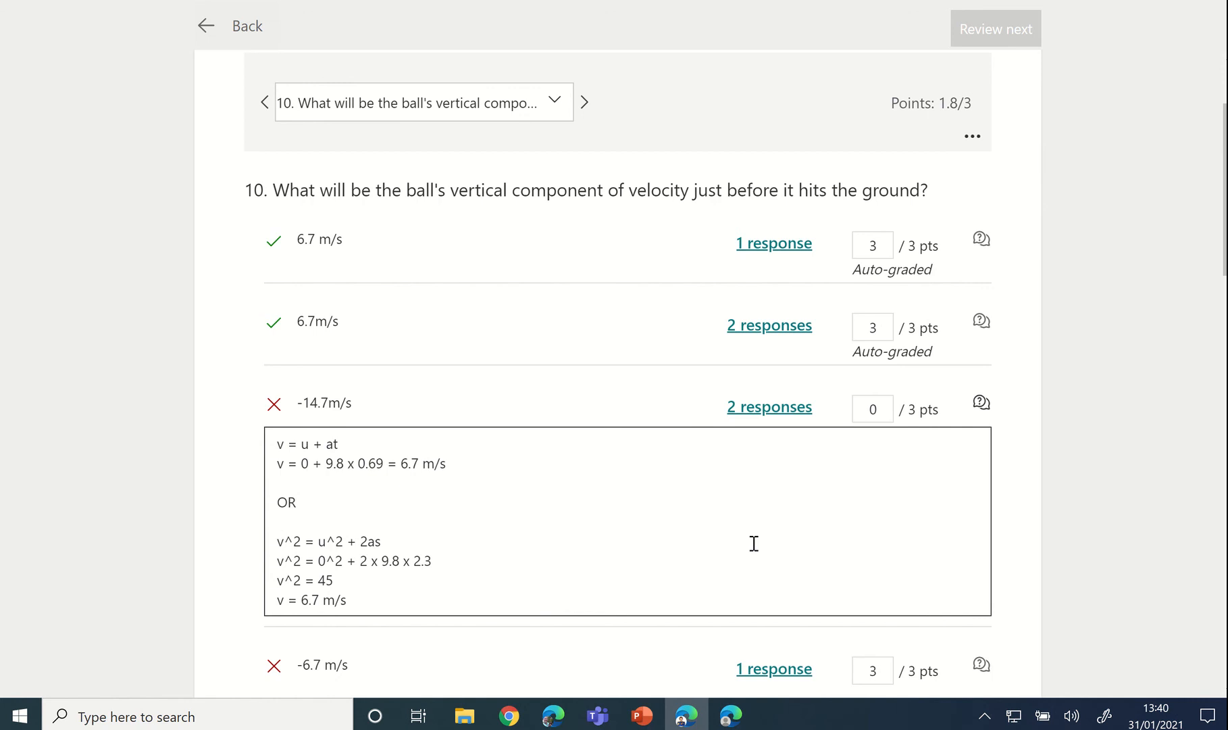
key("super+period")
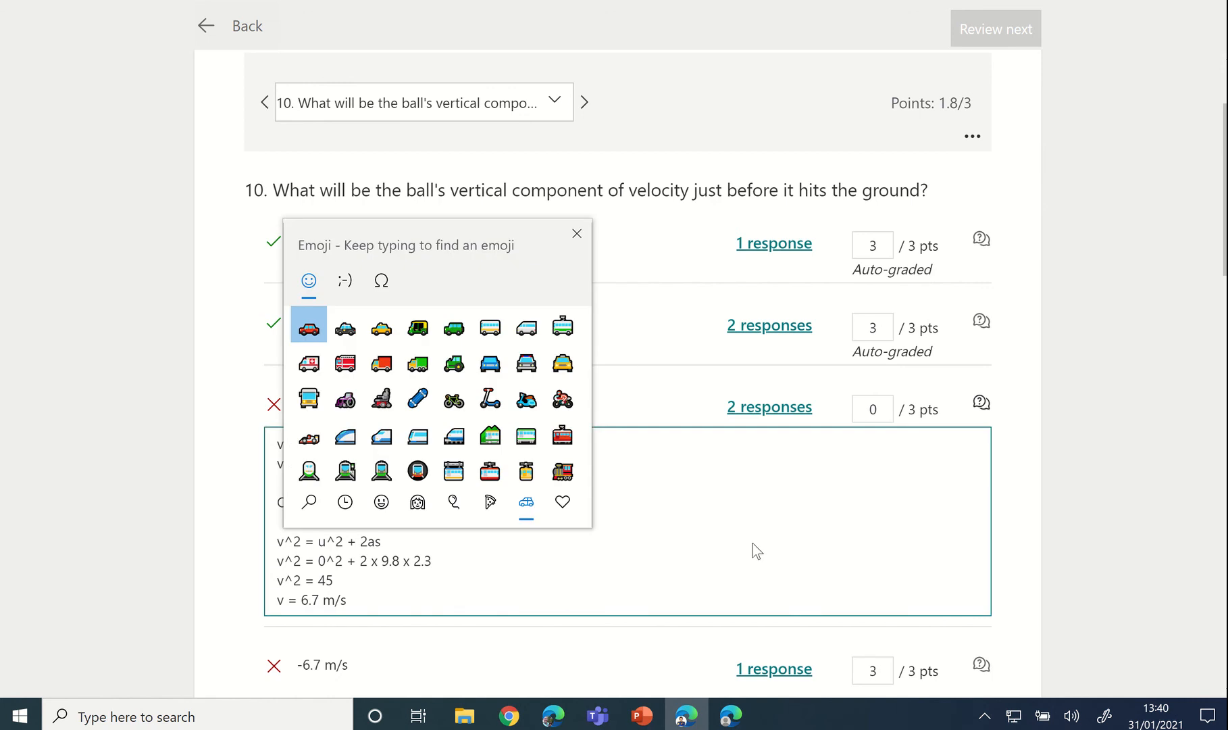
left_click(387, 287)
left_click(305, 325)
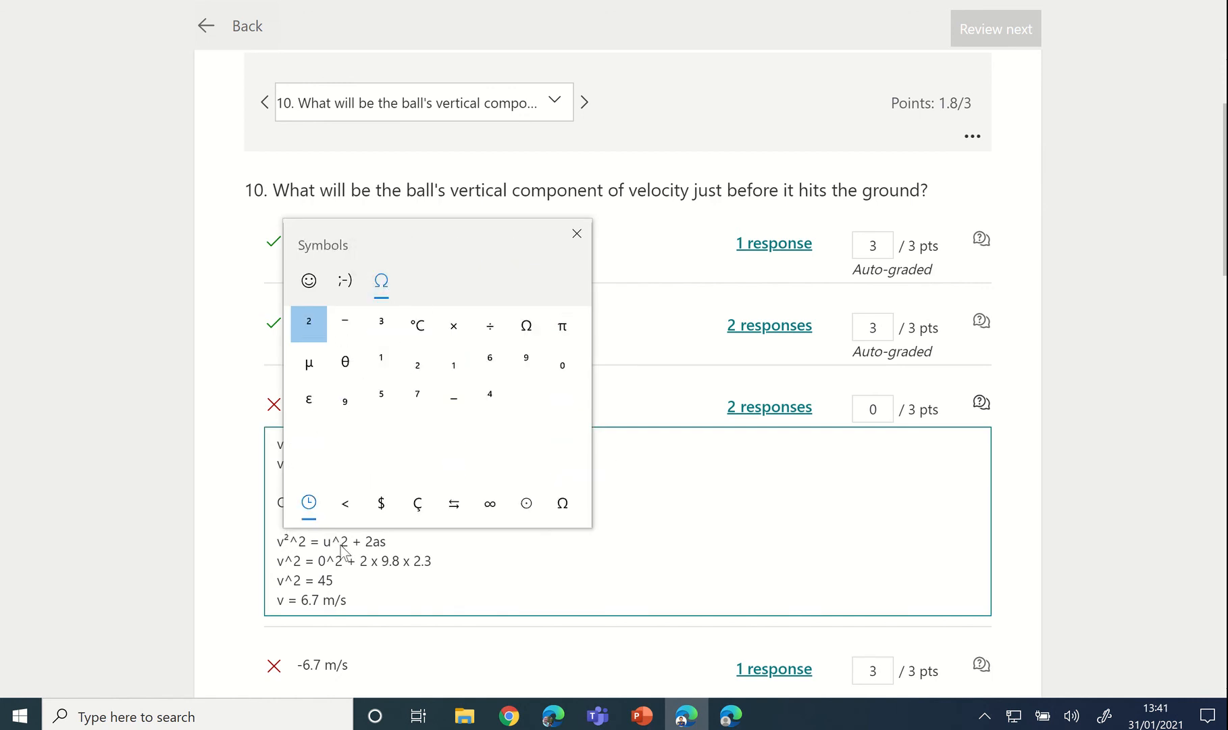
left_click(576, 234)
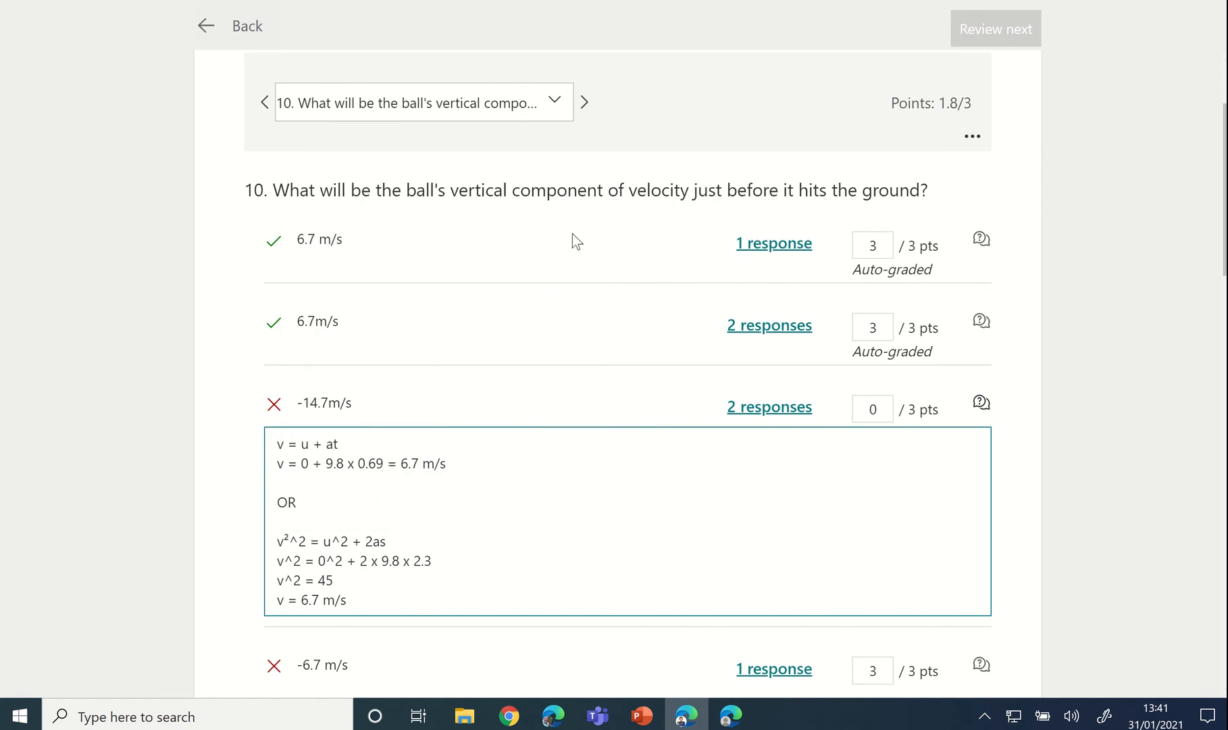
Step: Insert a superscript ² after u in the same feedback equation using the symbol picker
left_click(331, 542)
key("super+comma")
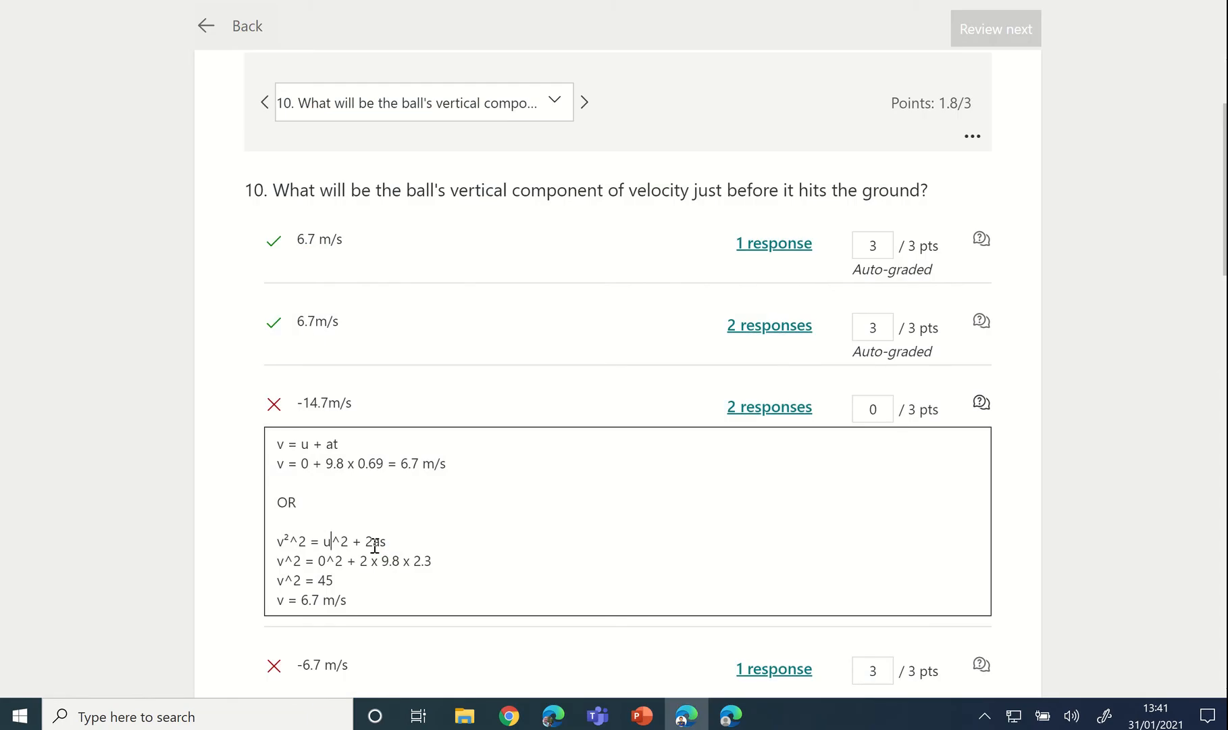
key("super+period")
left_click(428, 280)
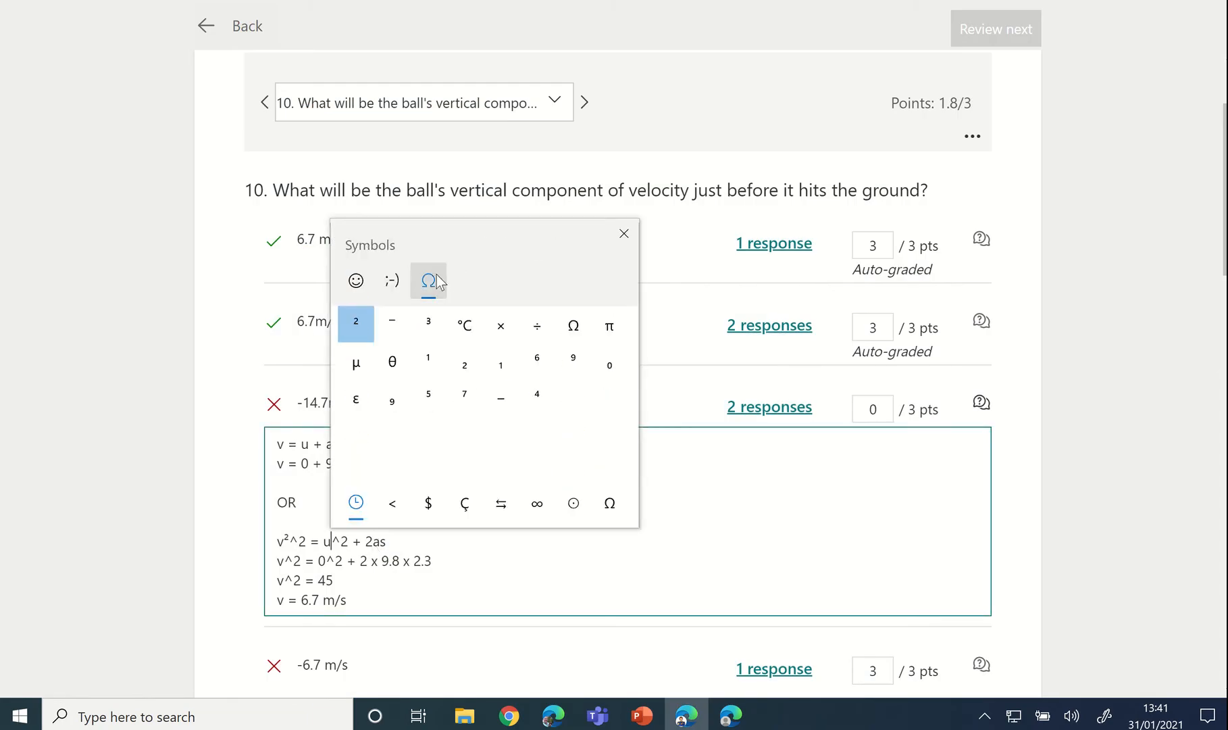
left_click(356, 325)
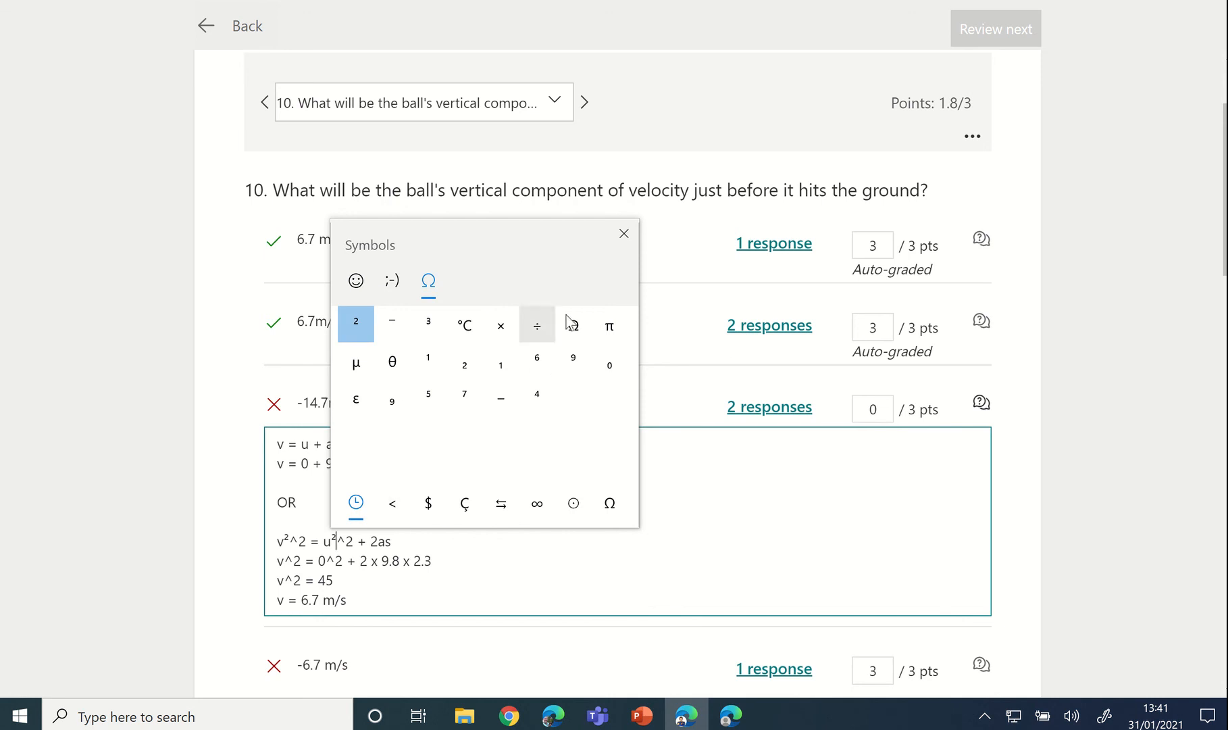
left_click(623, 233)
Step: Remove both redundant "^2" entries so the feedback equation reads "v² = u² + 2as"
key("shift+Right")
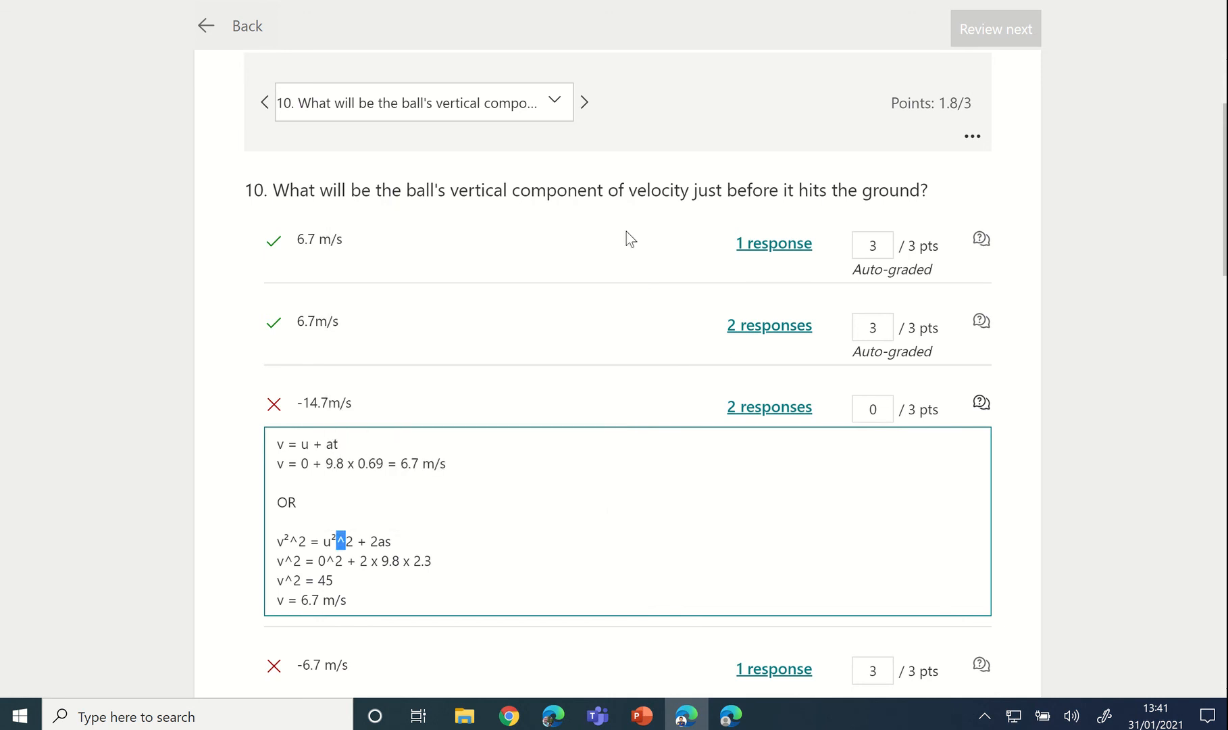
key("shift+Right")
key("BackSpace")
key("Left")
key("BackSpace")
key("BackSpace")
key("shift+Left")
key("Left")
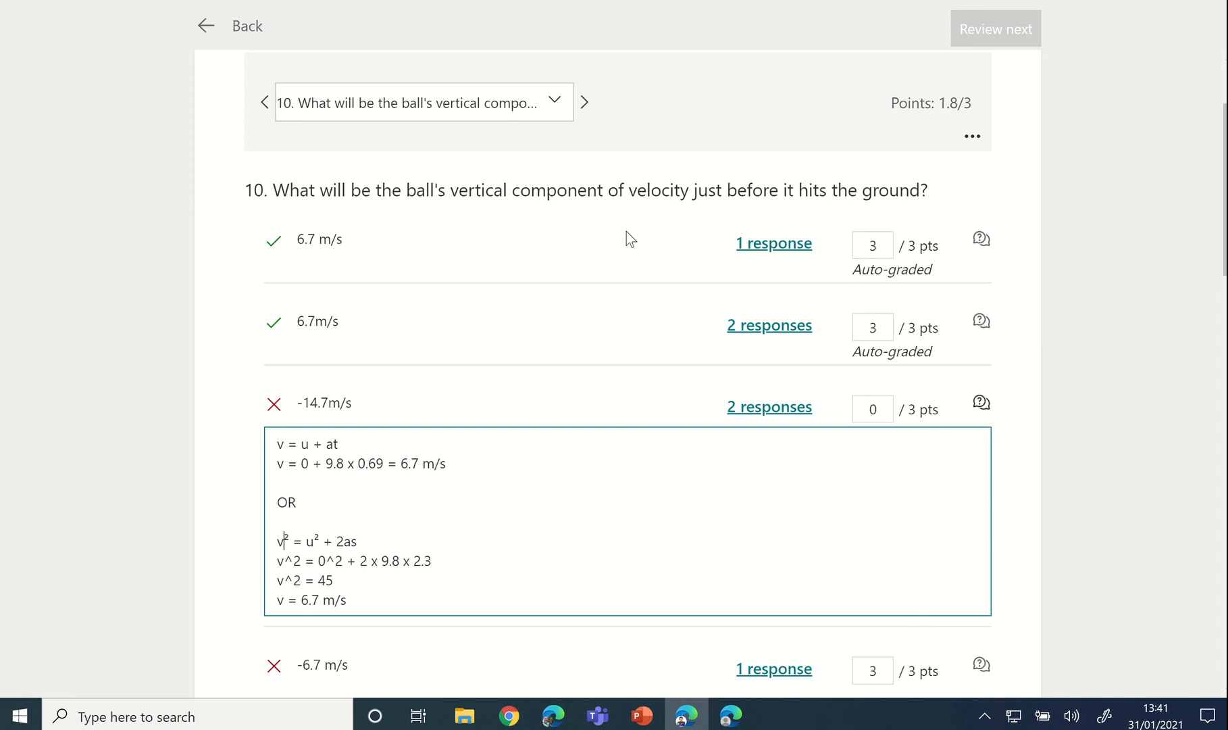
Step: Copy v² from the first equation and use it to replace "v^2" in the feedback line below
key("Left")
key("shift+Right")
key("shift+Right")
key("ctrl+c")
key("Left")
key("Down")
key("ctrl+v")
key("shift+Right")
key("shift+Right")
key("shift+Right")
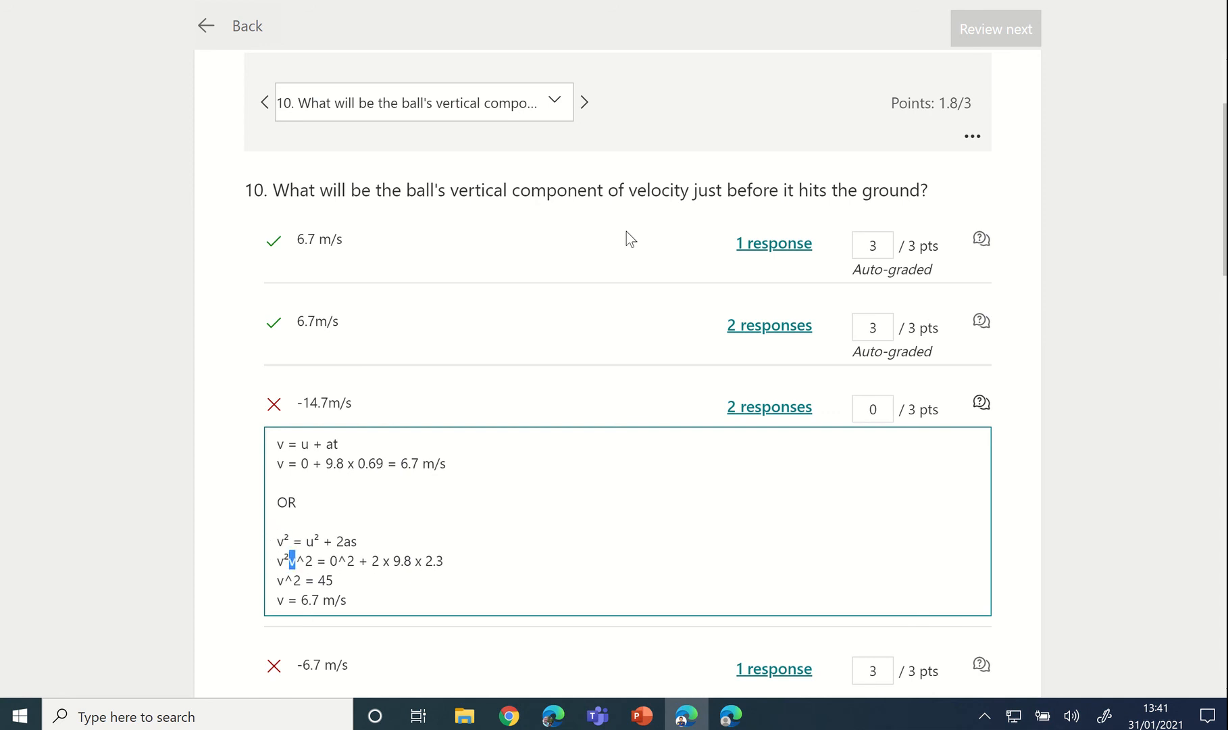
key("BackSpace")
Step: Replace "v^2" with the copied v² in the "v^2 = 45" feedback line
key("Down")
key("Left")
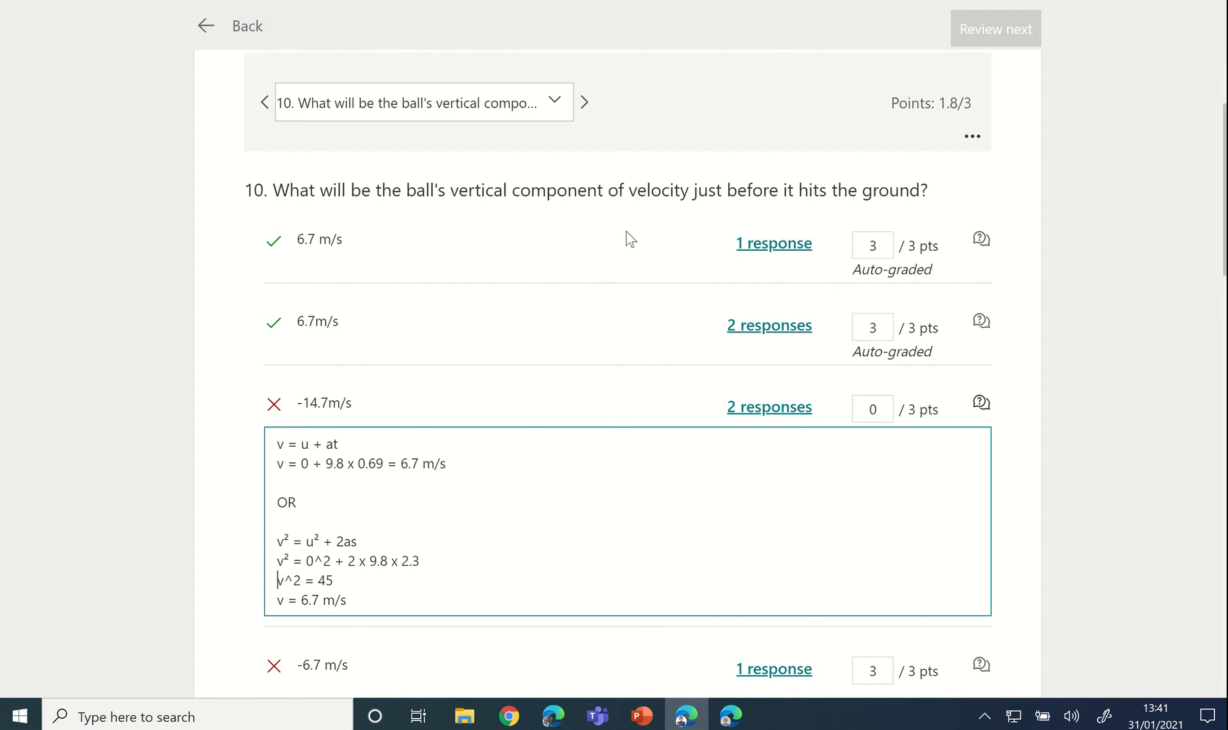
key("shift+Right")
key("shift+Right")
key("shift+Right")
key("ctrl+v")
Step: Replace "0^2" with 0² in the feedback's substitution line by copying u² from above and changing its u to 0
key("Right")
key("Right")
key("Right")
key("Up")
key("Down")
key("Up")
key("shift+Right")
key("shift+Right")
key("ctrl+c")
key("Down")
key("ctrl+v")
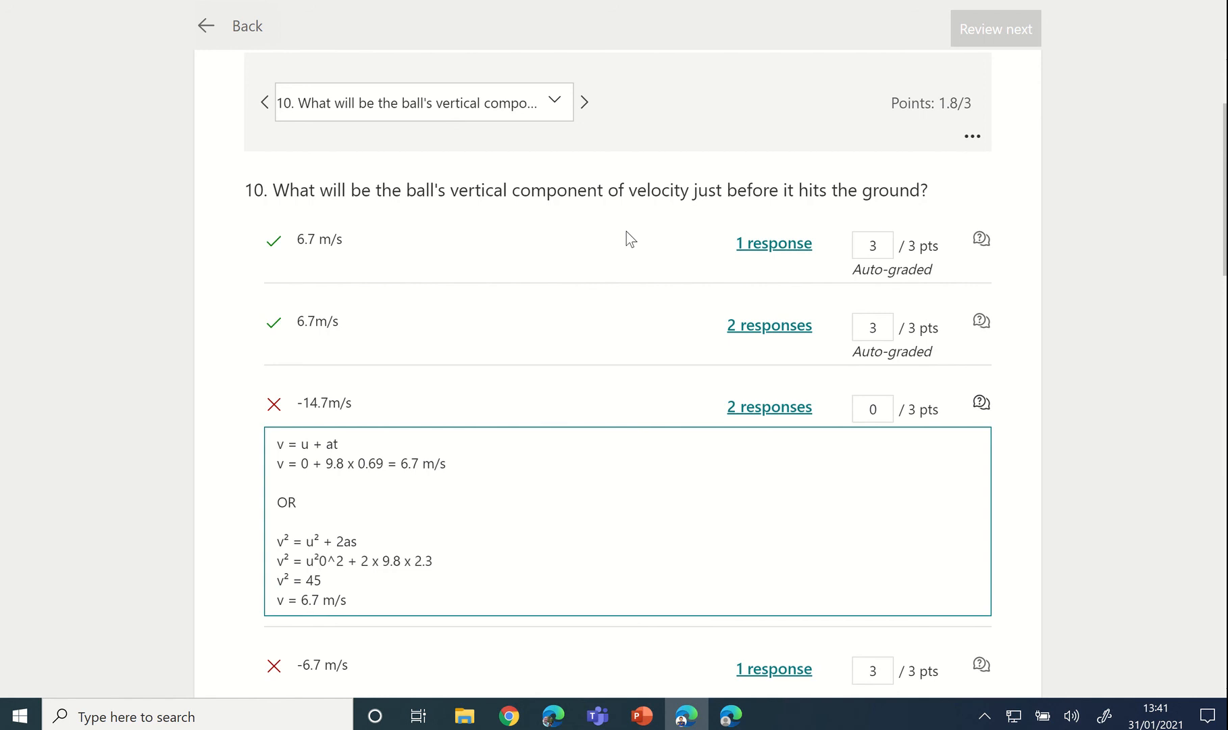
key("BackSpace")
type("0")
key("shift+Right")
key("shift+Right")
key("shift+Right")
key("Delete")
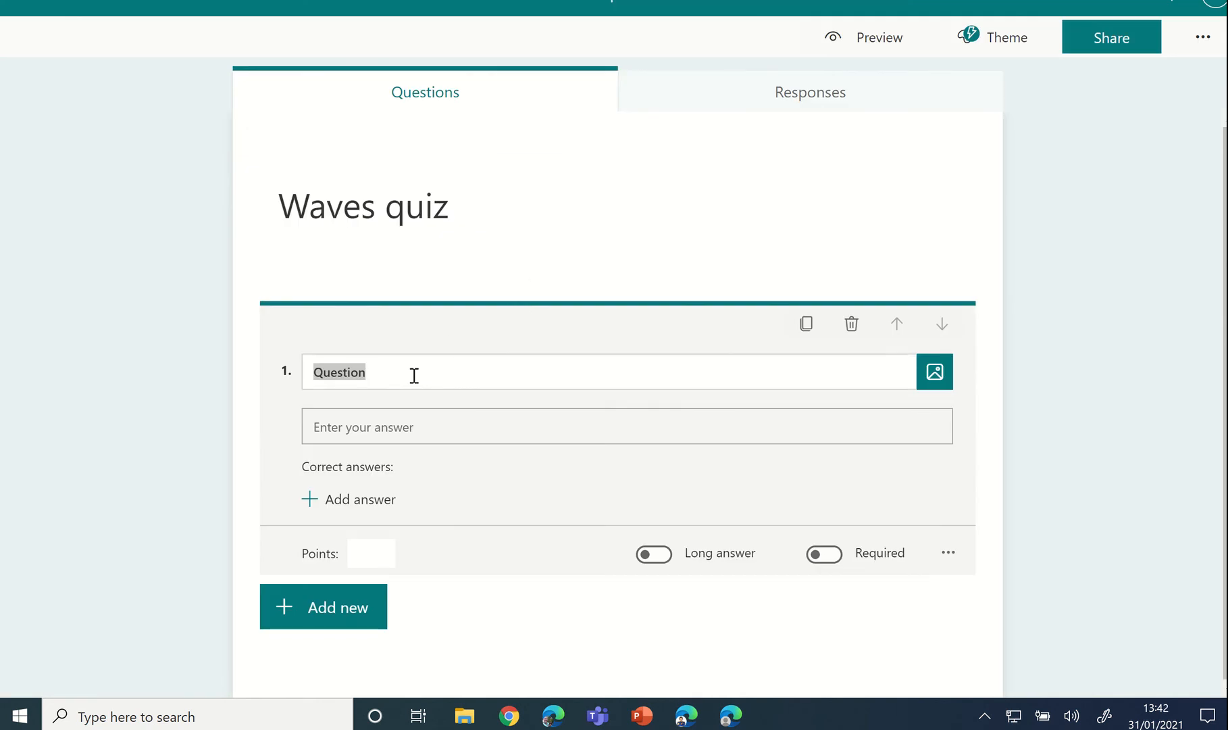
Step: Replace the placeholder text of question 1 in the Waves quiz with "Use the relationship:" and start a new line
left_click(414, 376)
key("BackSpace")
key("BackSpace")
key("BackSpace")
key("BackSpace")
key("BackSpace")
key("BackSpace")
key("BackSpace")
key("BackSpace")
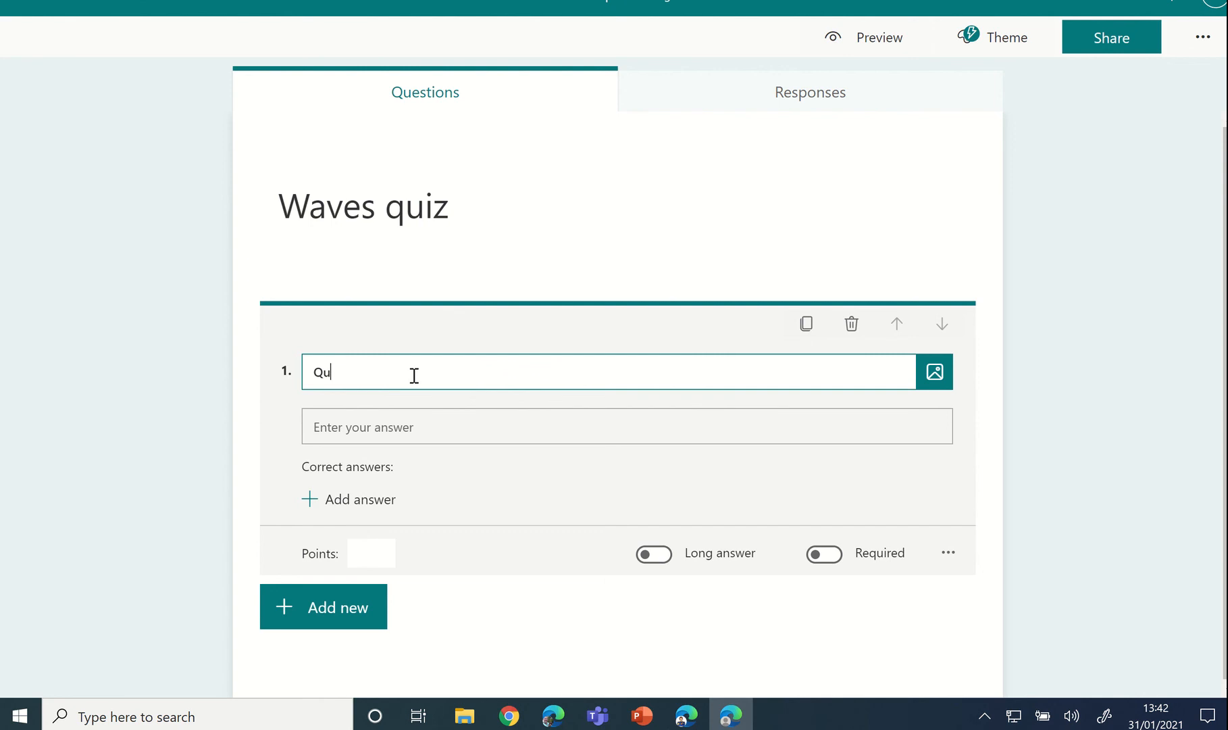
type("Use the relationship")
key("Return")
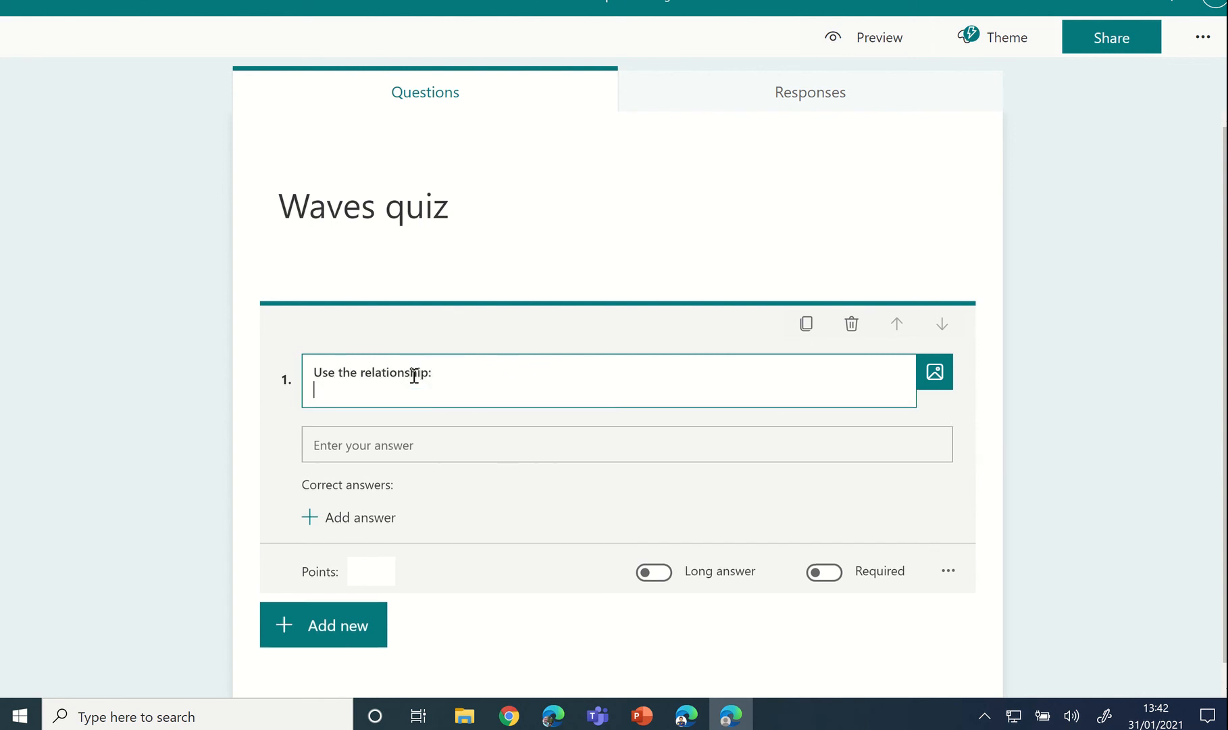
Step: Insert the Greek letter λ from the symbol picker below "Use the relationship:" in question 1
key("super+period")
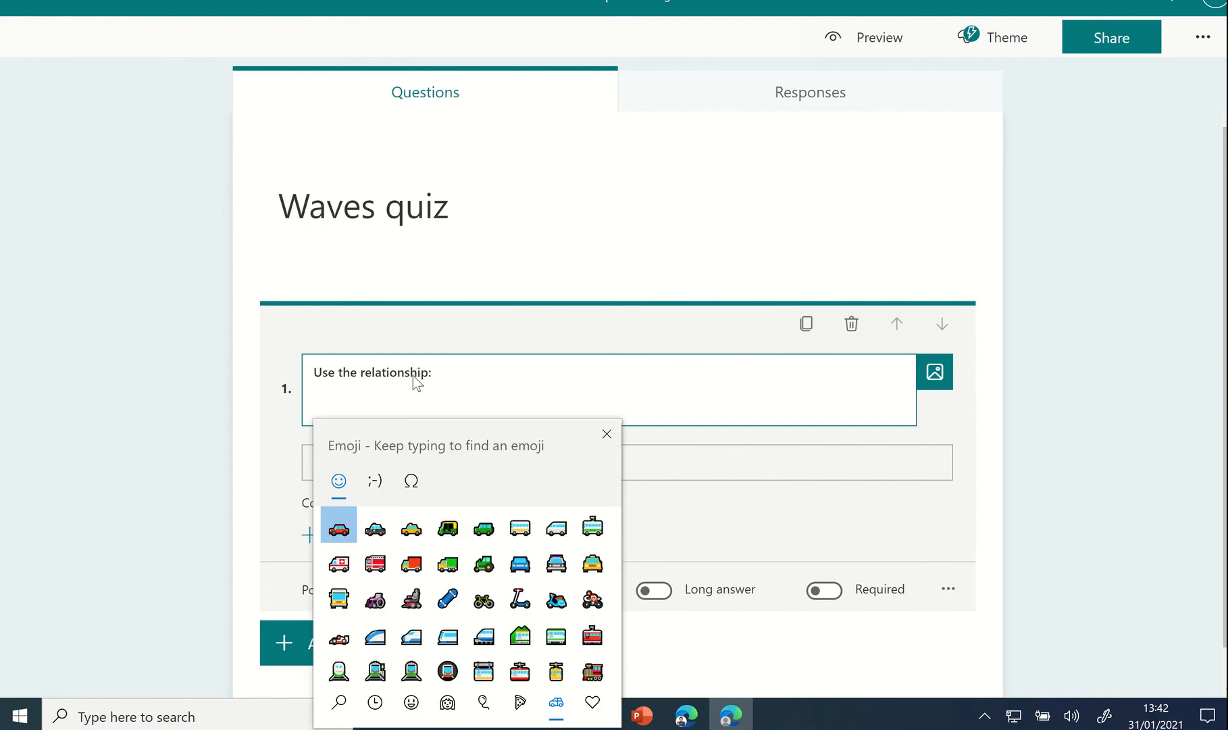
left_click(411, 482)
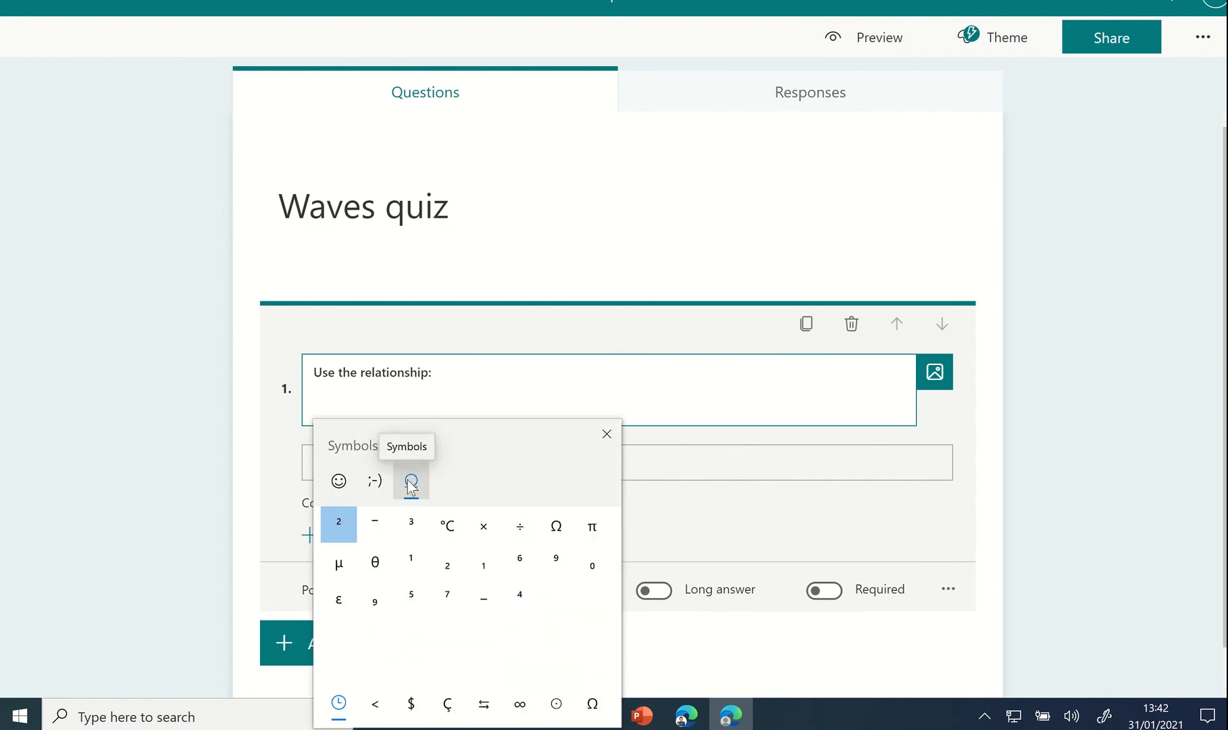
left_click(592, 705)
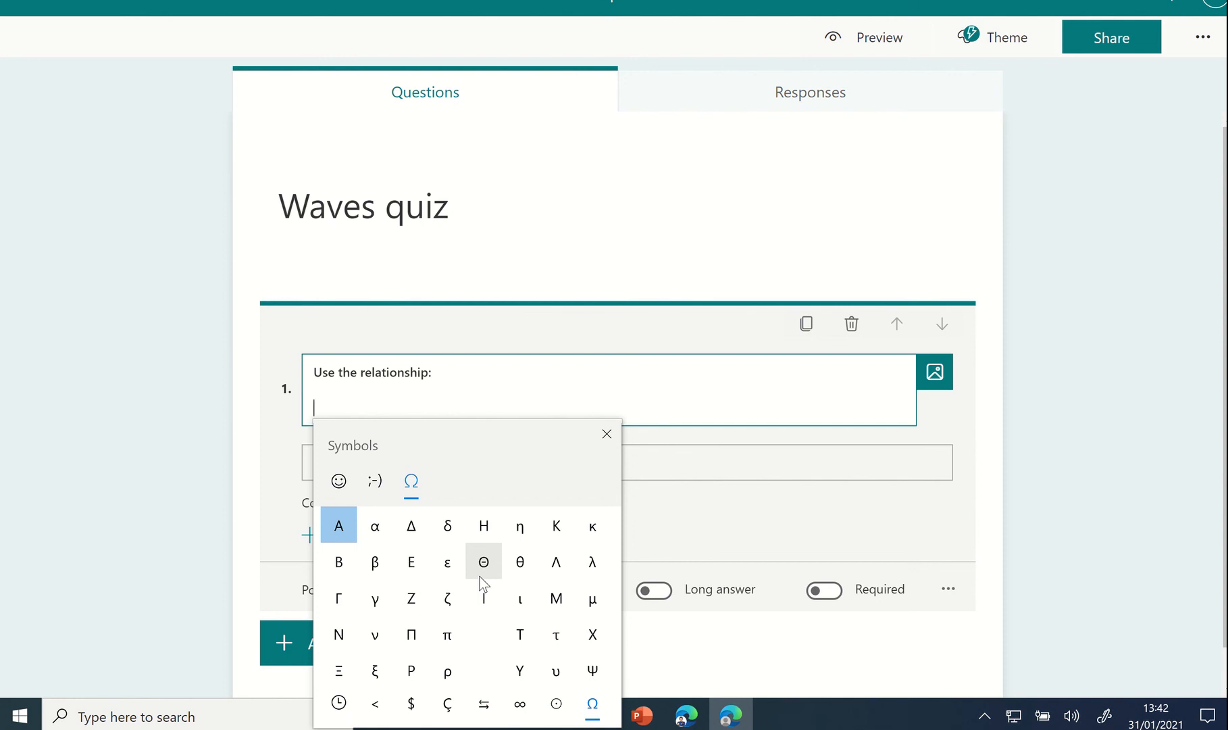
type("=")
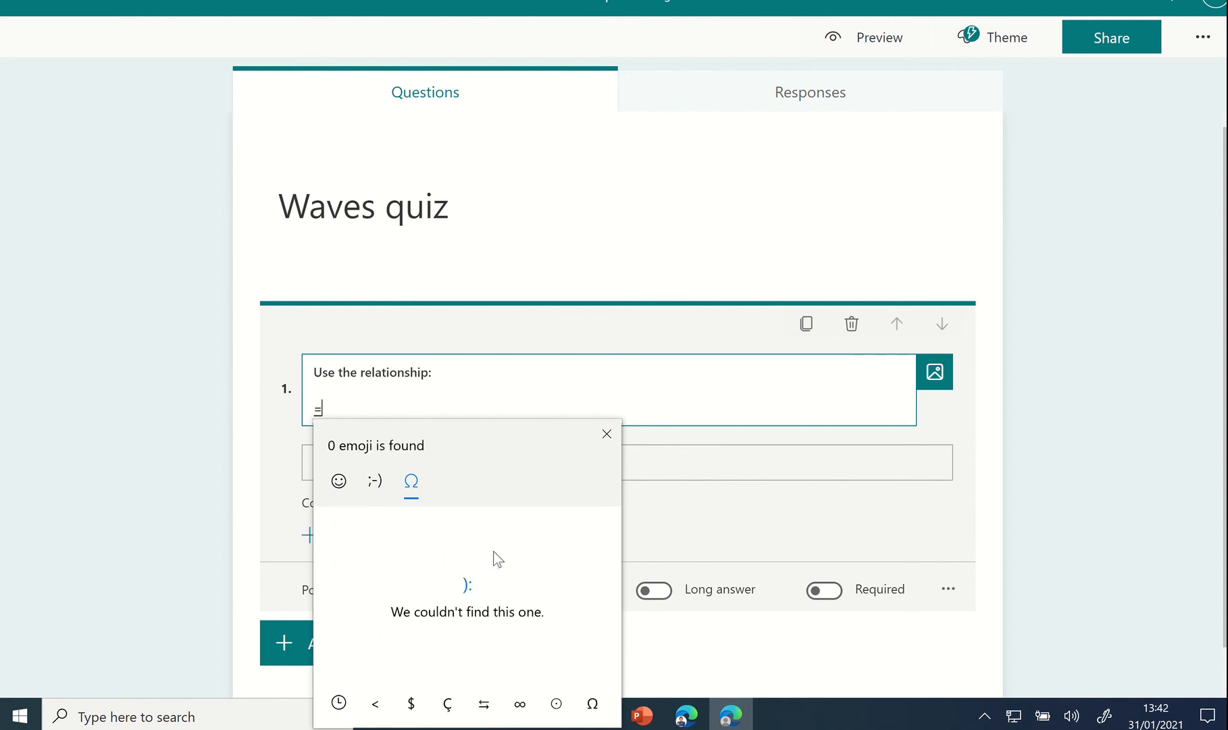
left_click(592, 703)
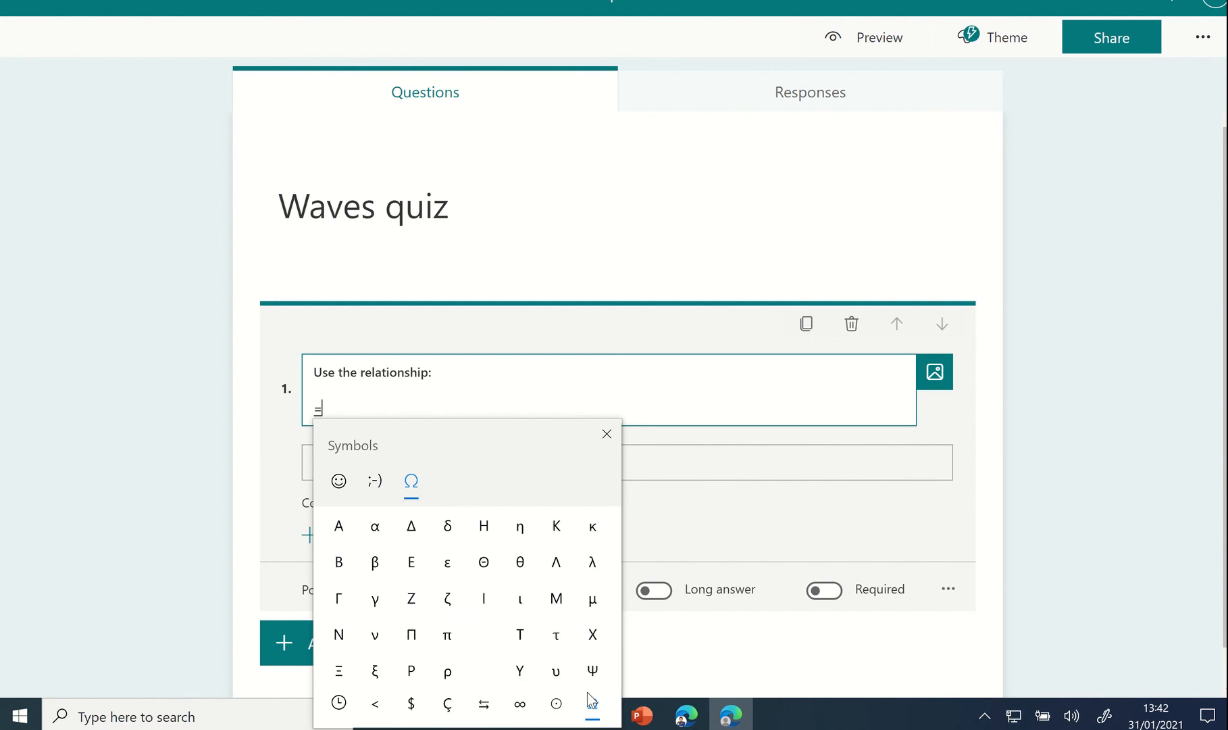
left_click(590, 570)
left_click(606, 434)
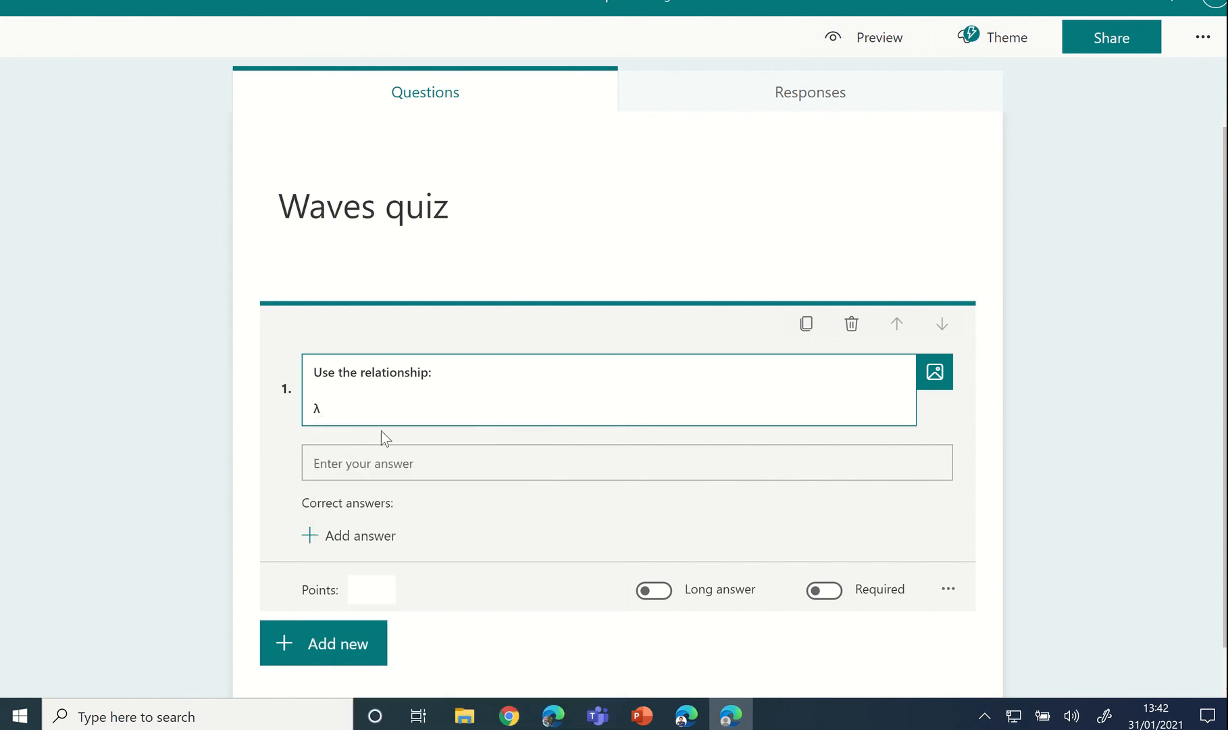
Step: Add the rest of the equation in front of λ so the line reads "v = f x λ"
left_click(314, 408)
type("v-")
key("BackSpace")
type("=f x")
left_click(329, 409)
left_click(320, 409)
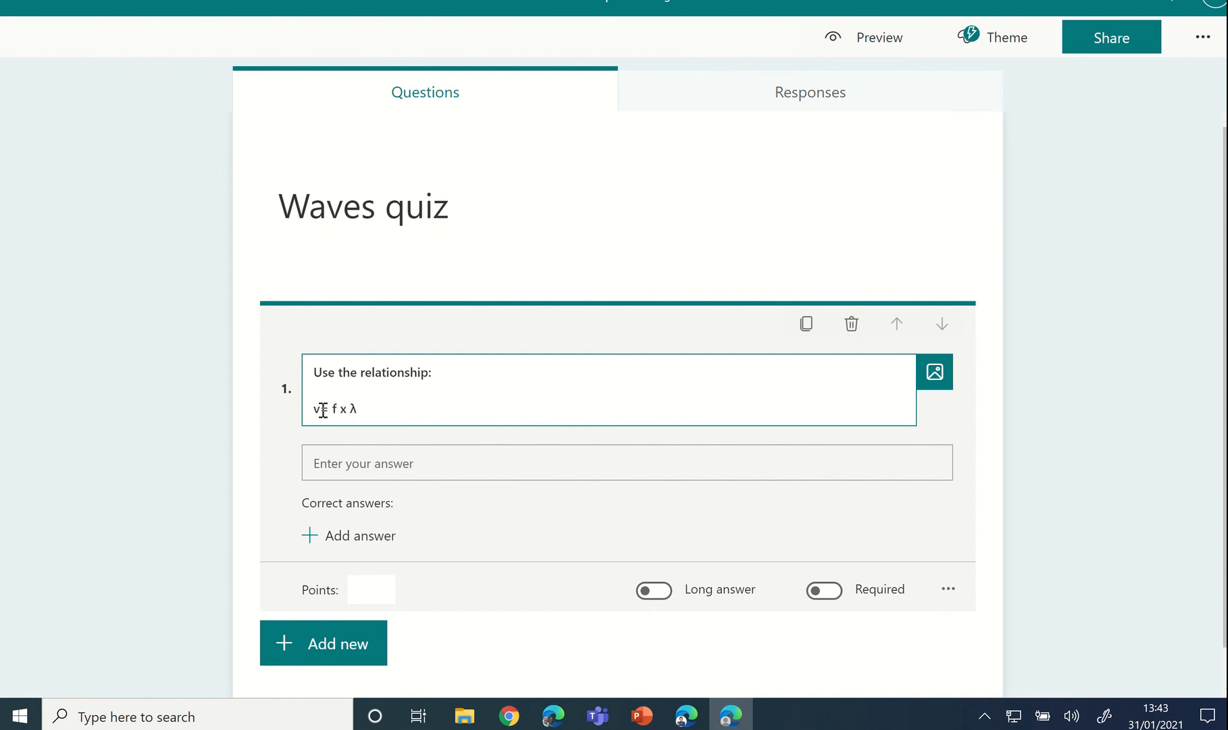
Step: Add the line "Use that waves travel at 3 x 10⁸" below the equation, inserting the superscript 8 as a symbol
left_click(382, 413)
key("Return")
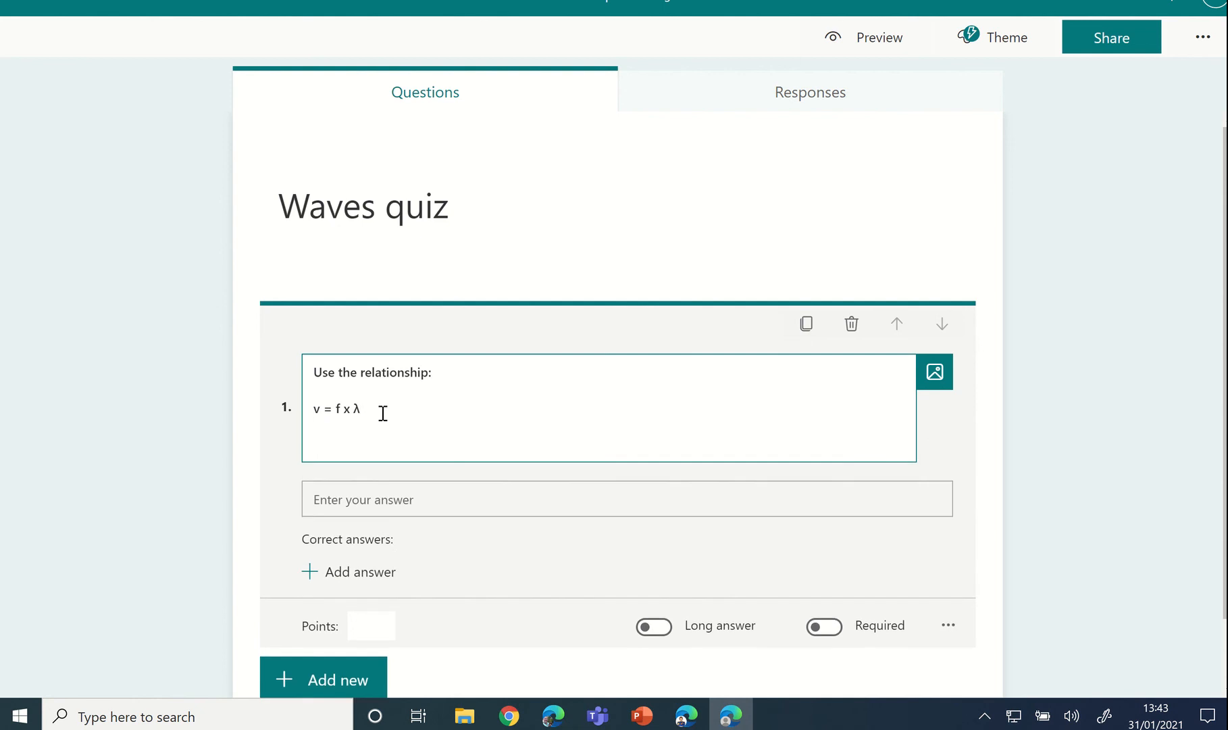
type("Use that waves travel at ")
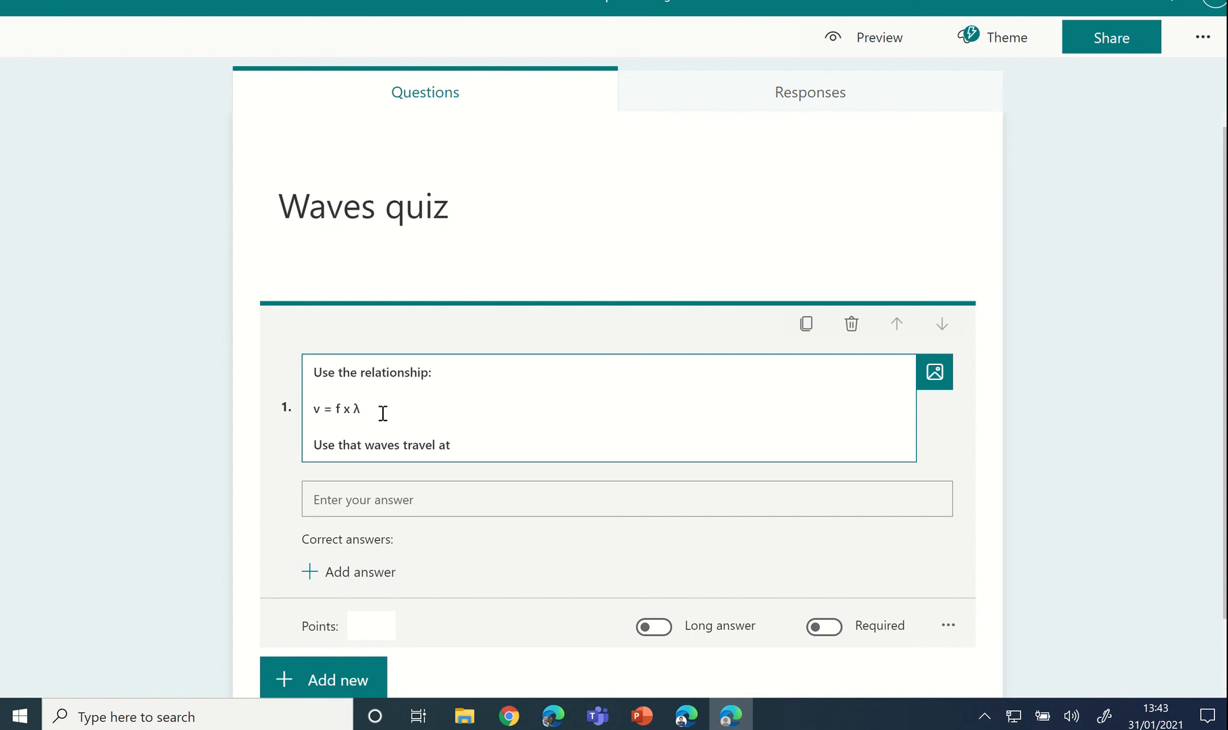
type("3 x 10")
key("super+period")
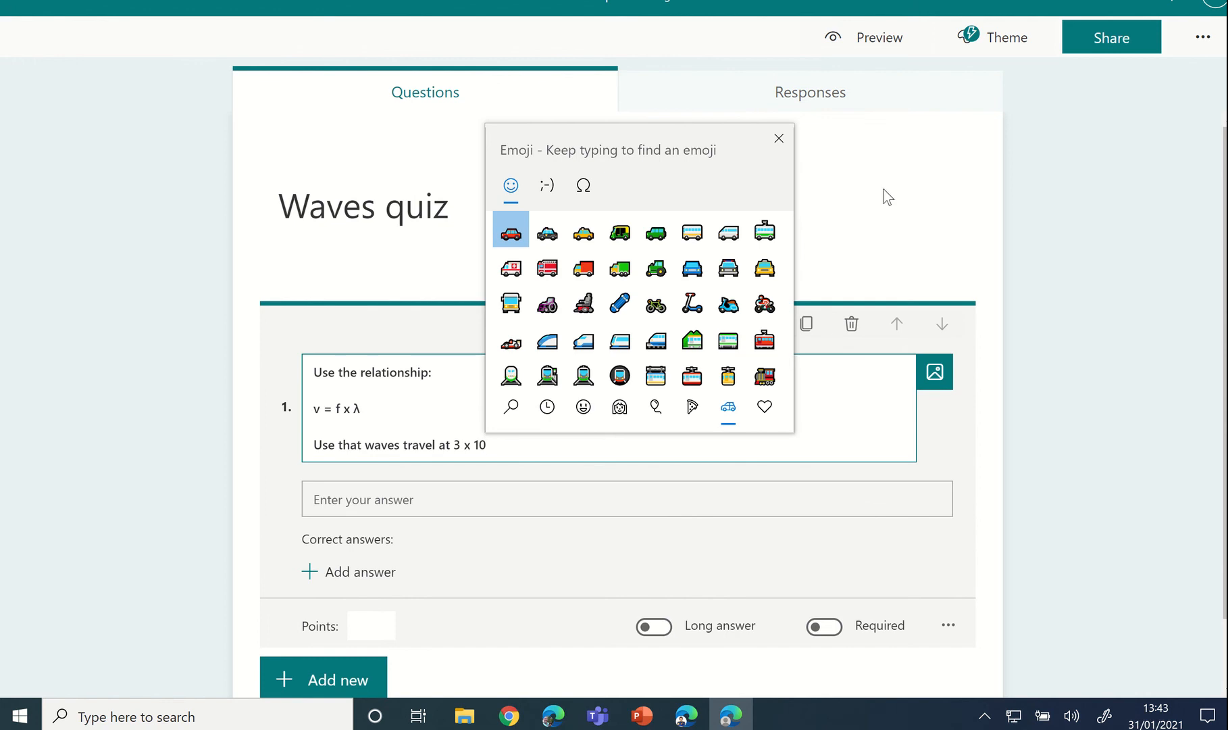
left_click(578, 184)
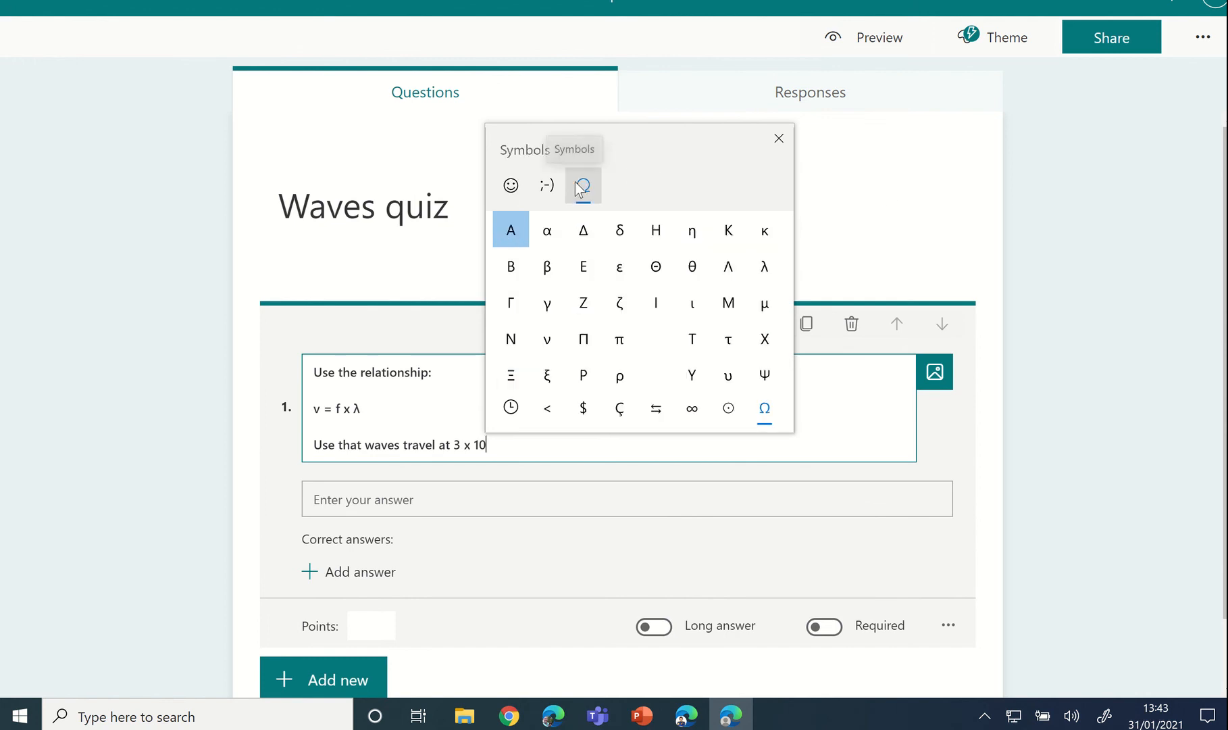
left_click(692, 409)
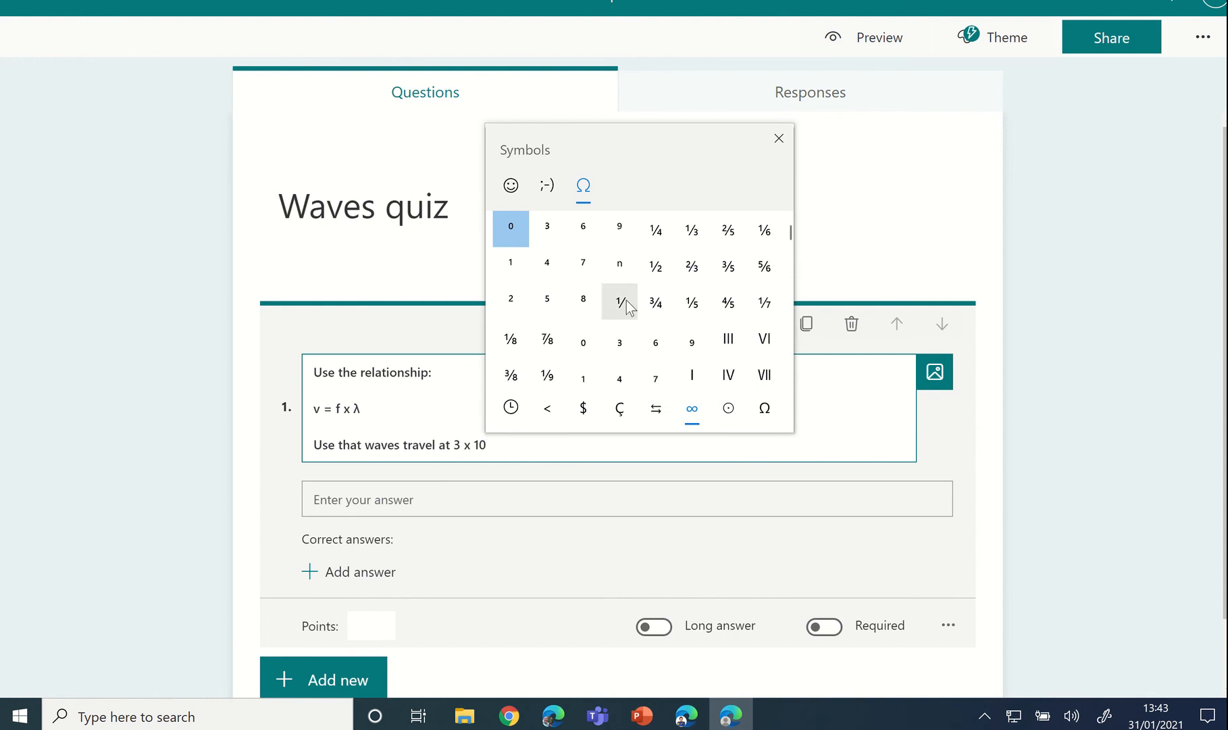
left_click(580, 301)
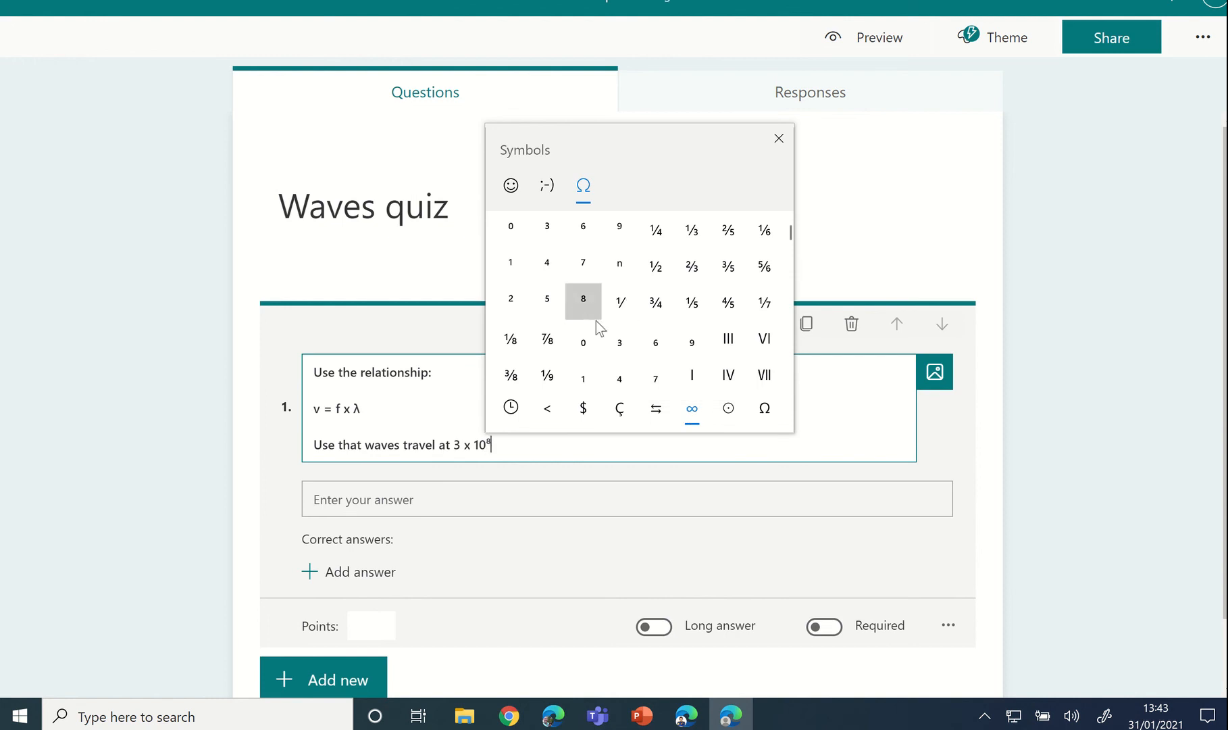
left_click(780, 139)
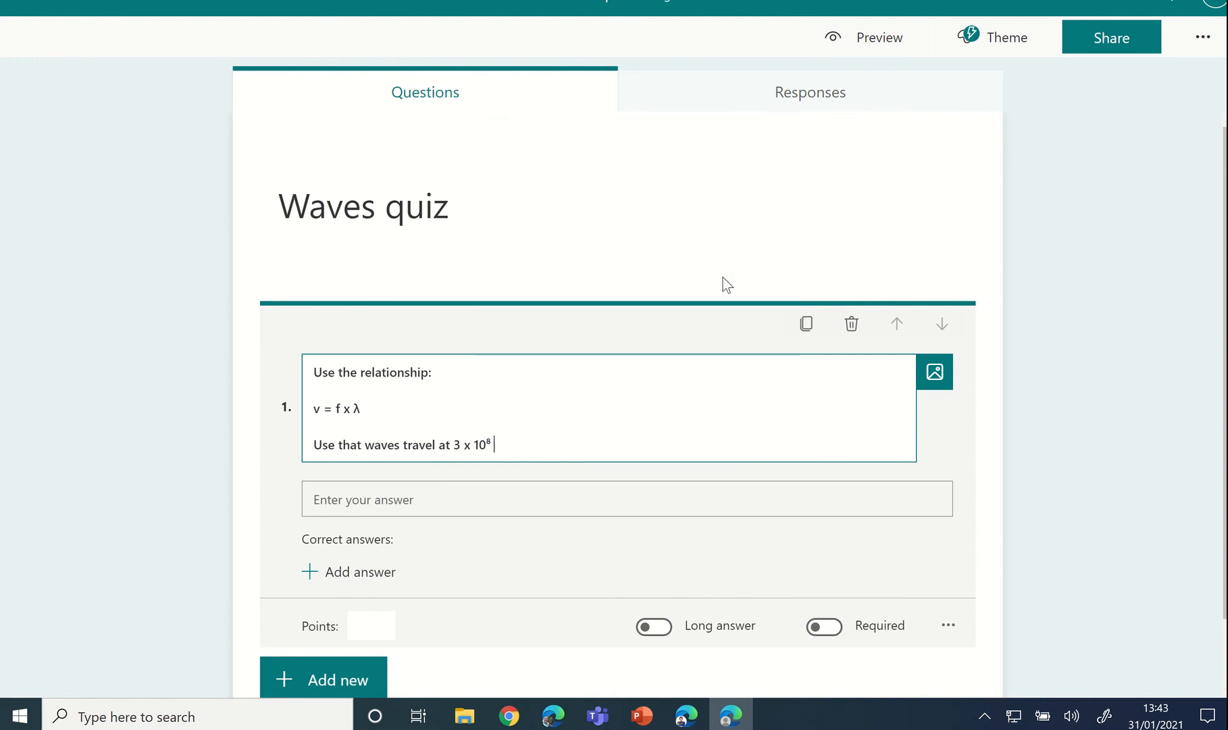
Step: Append the unit ms⁻¹ to the wave speed using superscript minus and superscript 1 symbols, and start a new line
type("ms")
key("super+period")
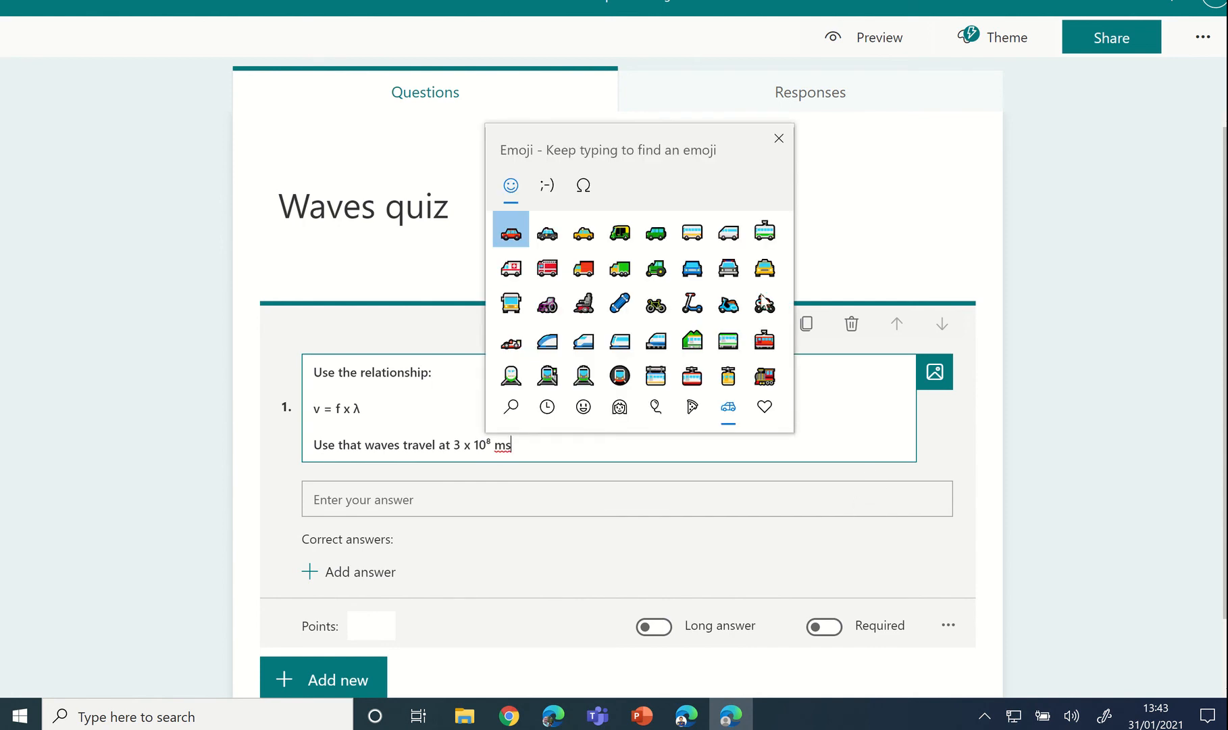
left_click(583, 186)
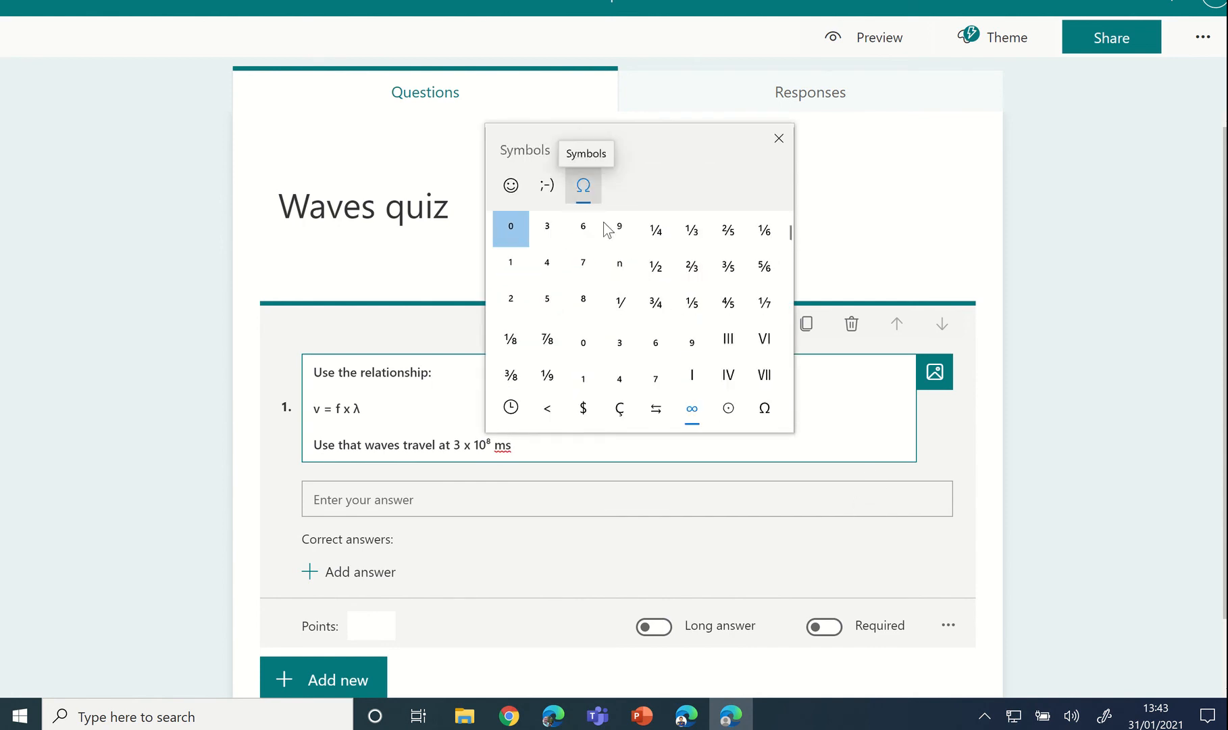
left_click(548, 411)
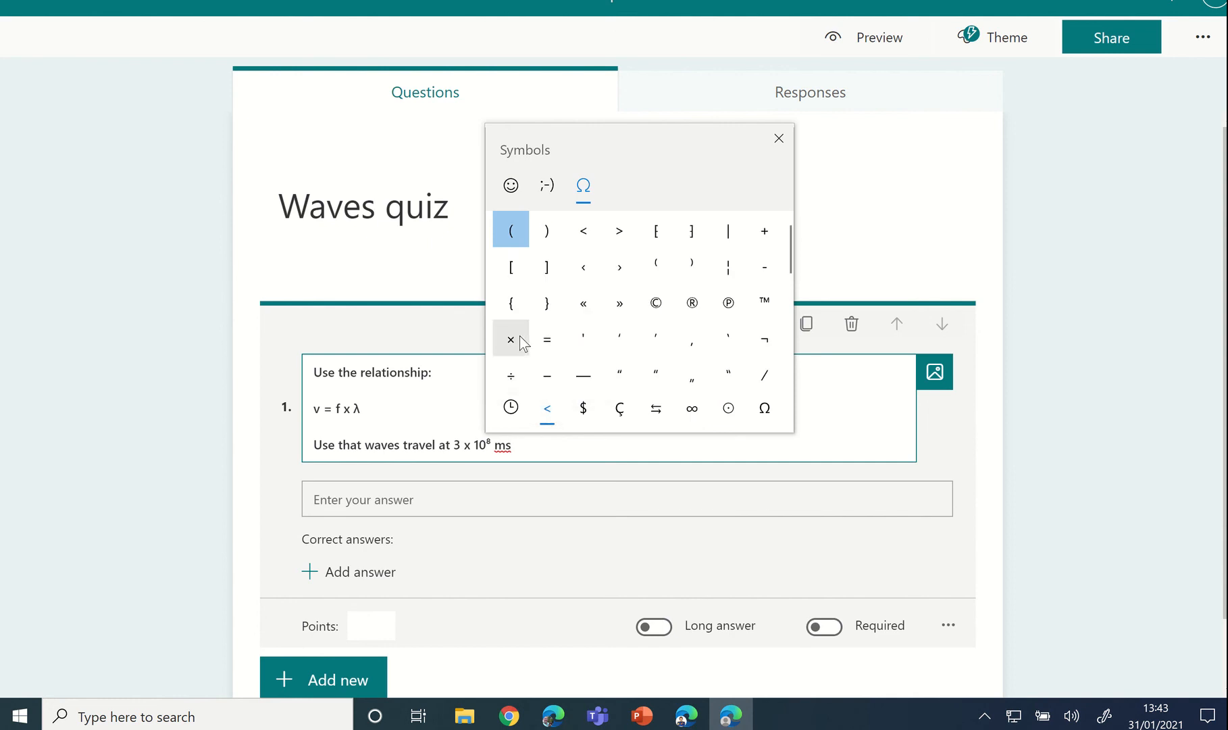
scroll(517, 341, "down", 3)
scroll(520, 344, "down", 5)
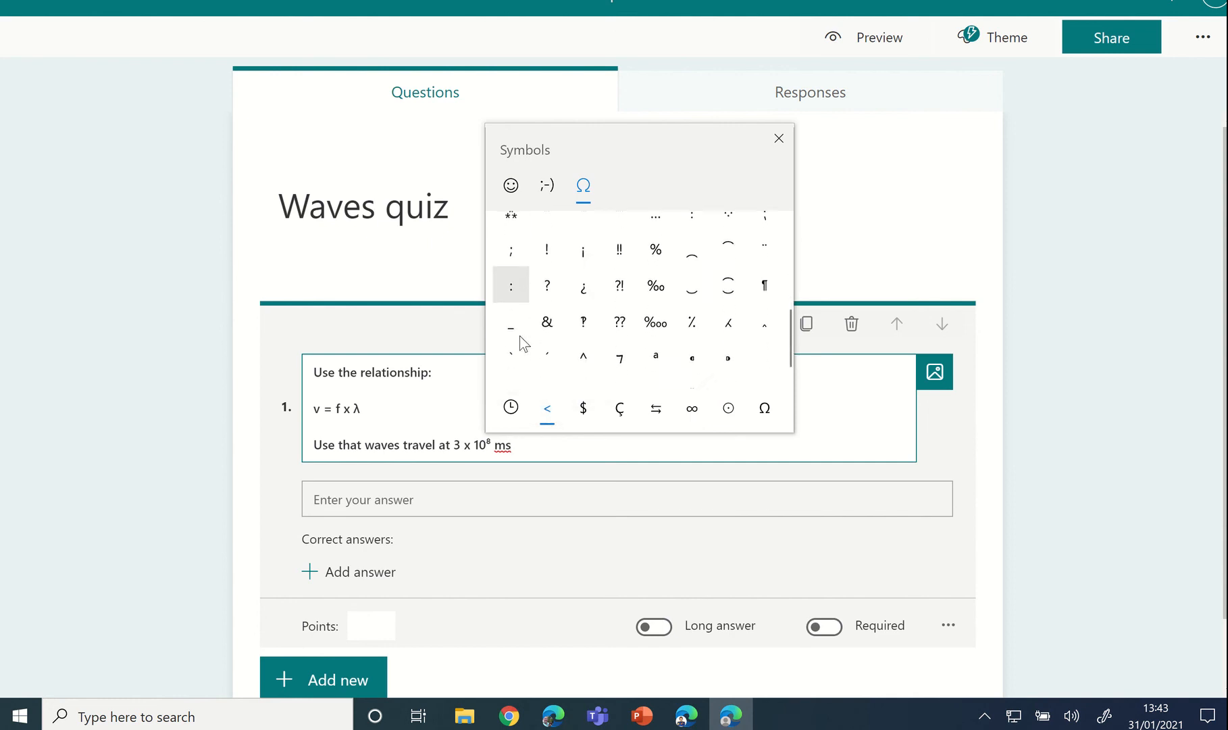
left_click(542, 339)
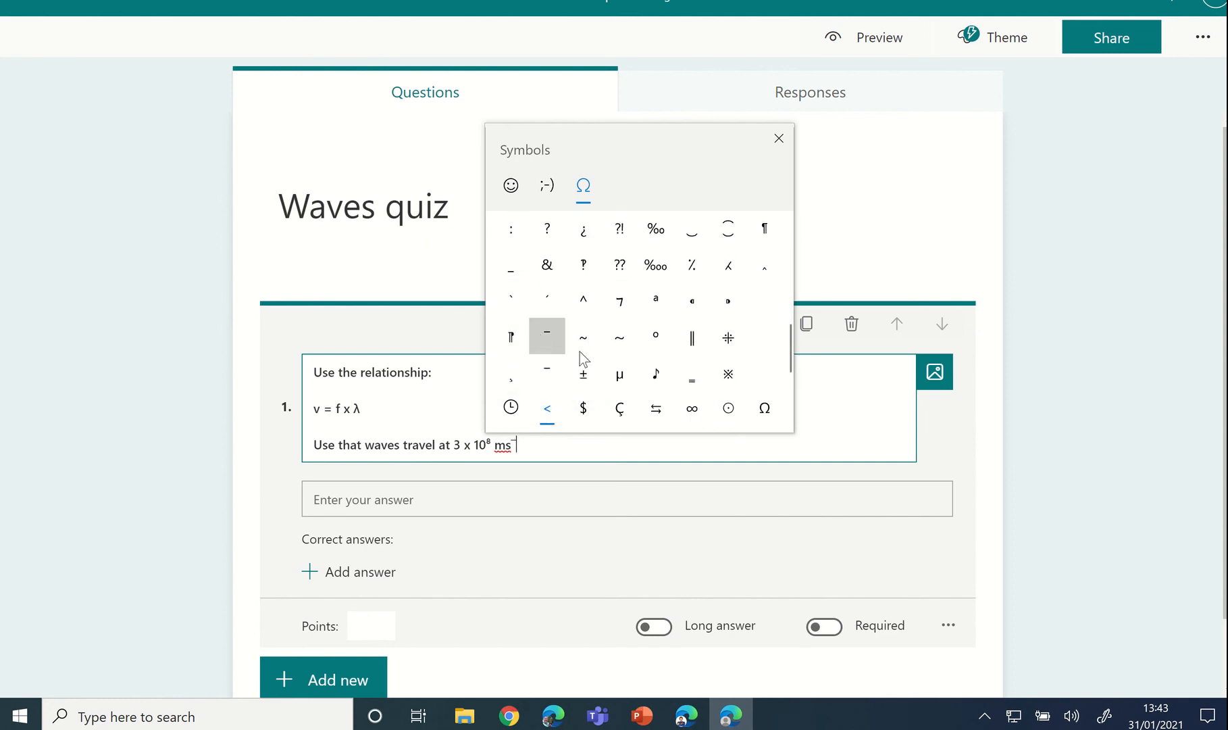
left_click(762, 410)
left_click(693, 408)
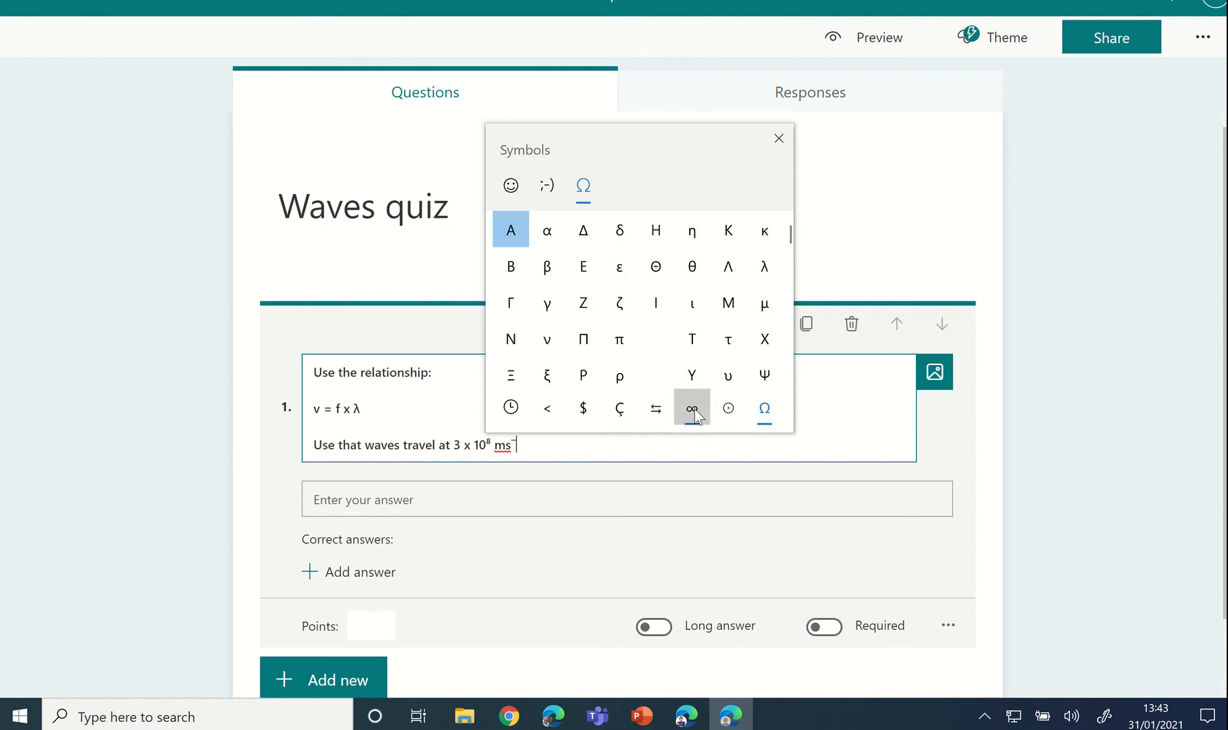
left_click(513, 264)
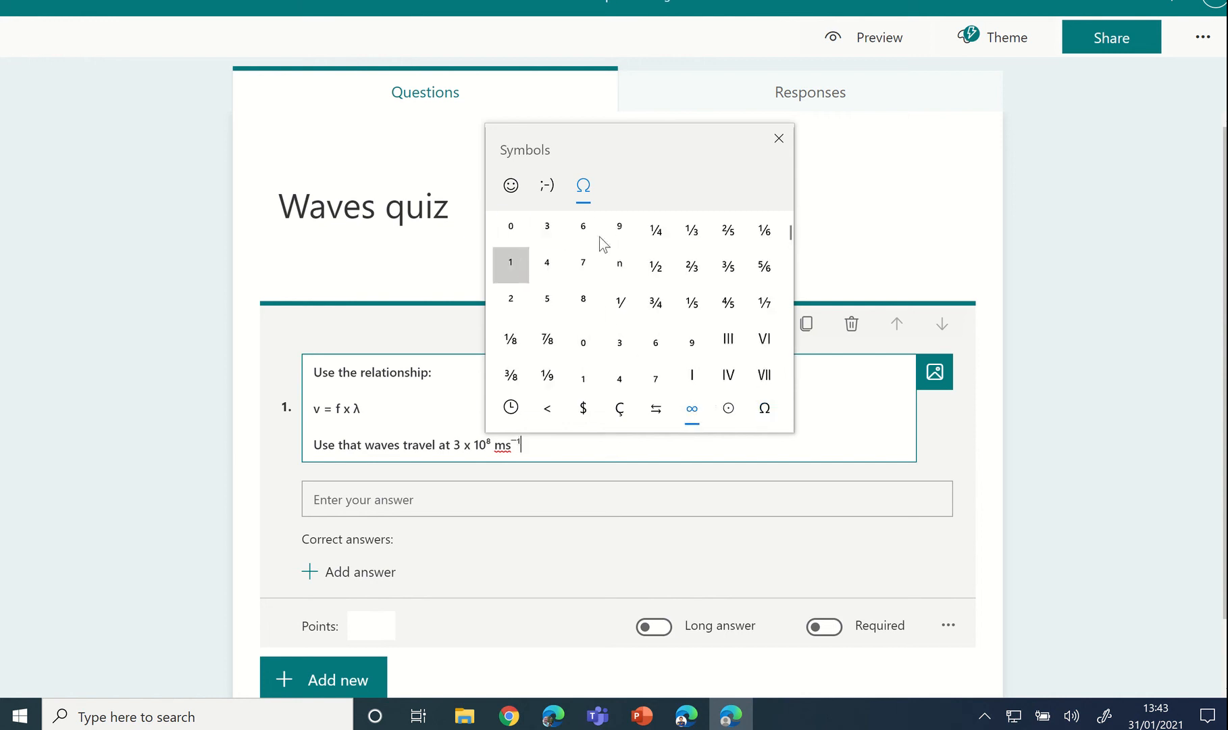
left_click(779, 138)
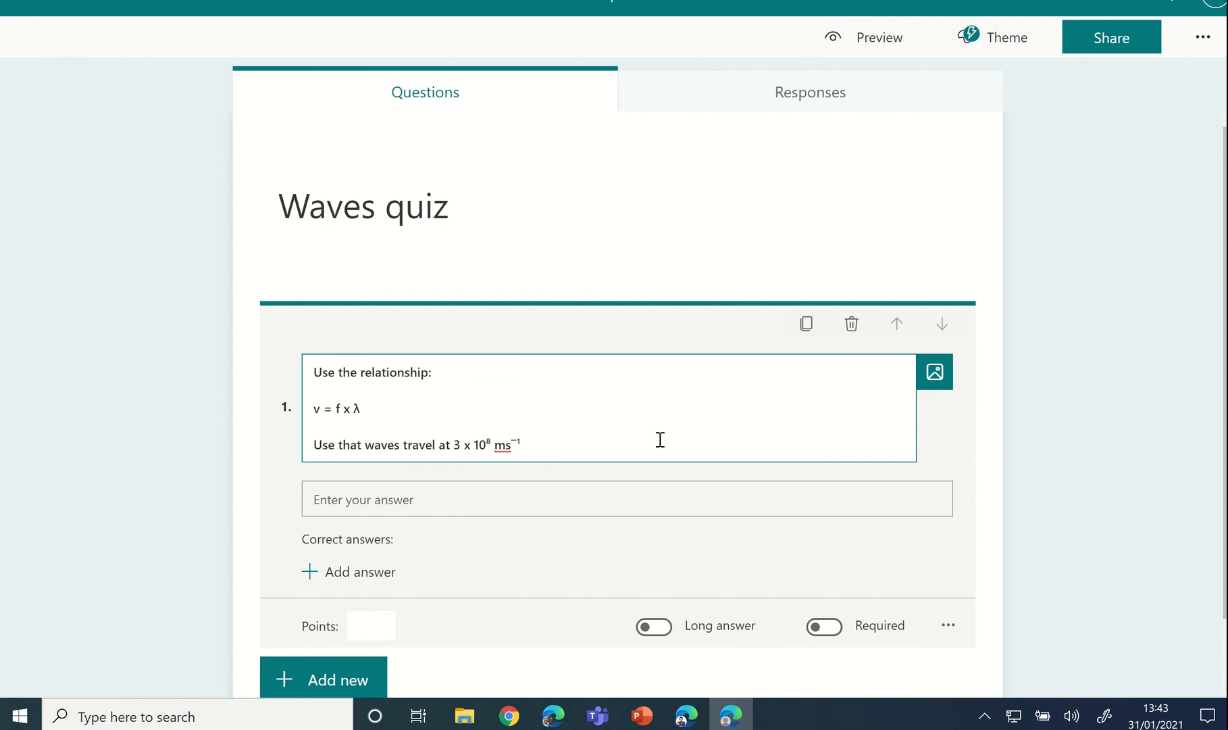
key("Return")
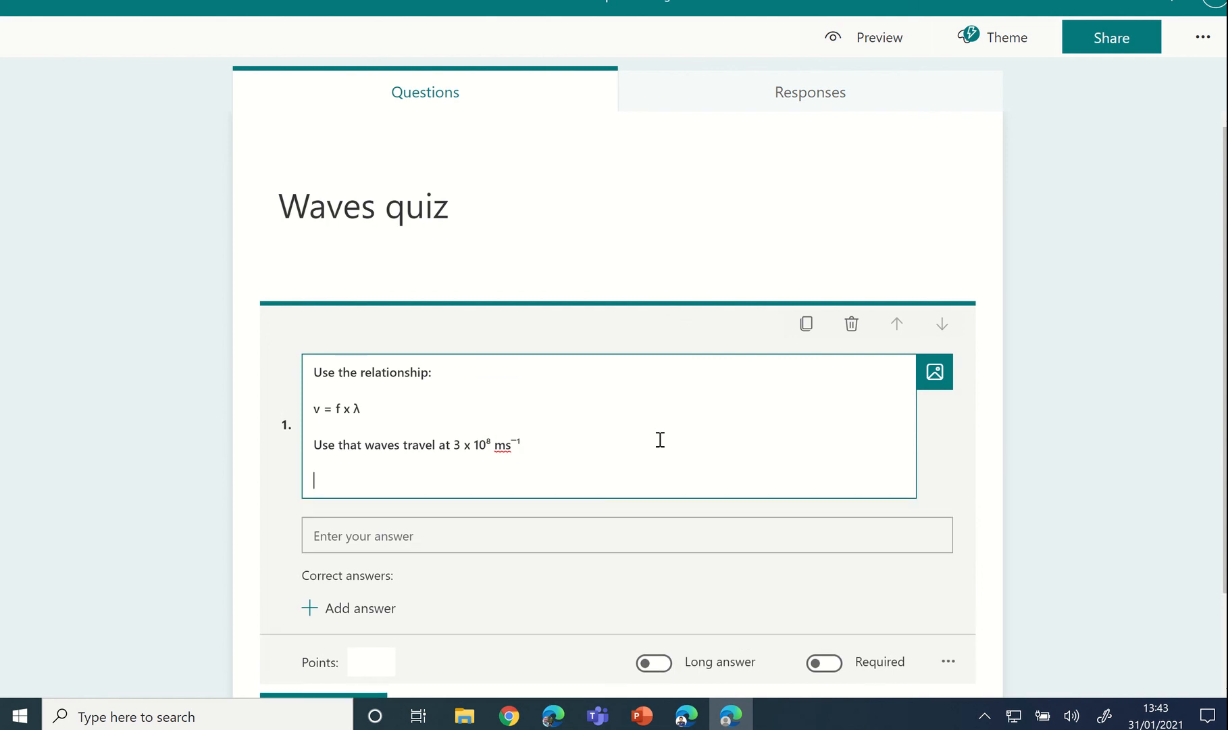
Step: Search the emoji picker for "thumb" and bring up the recently used symbols
key("super+period")
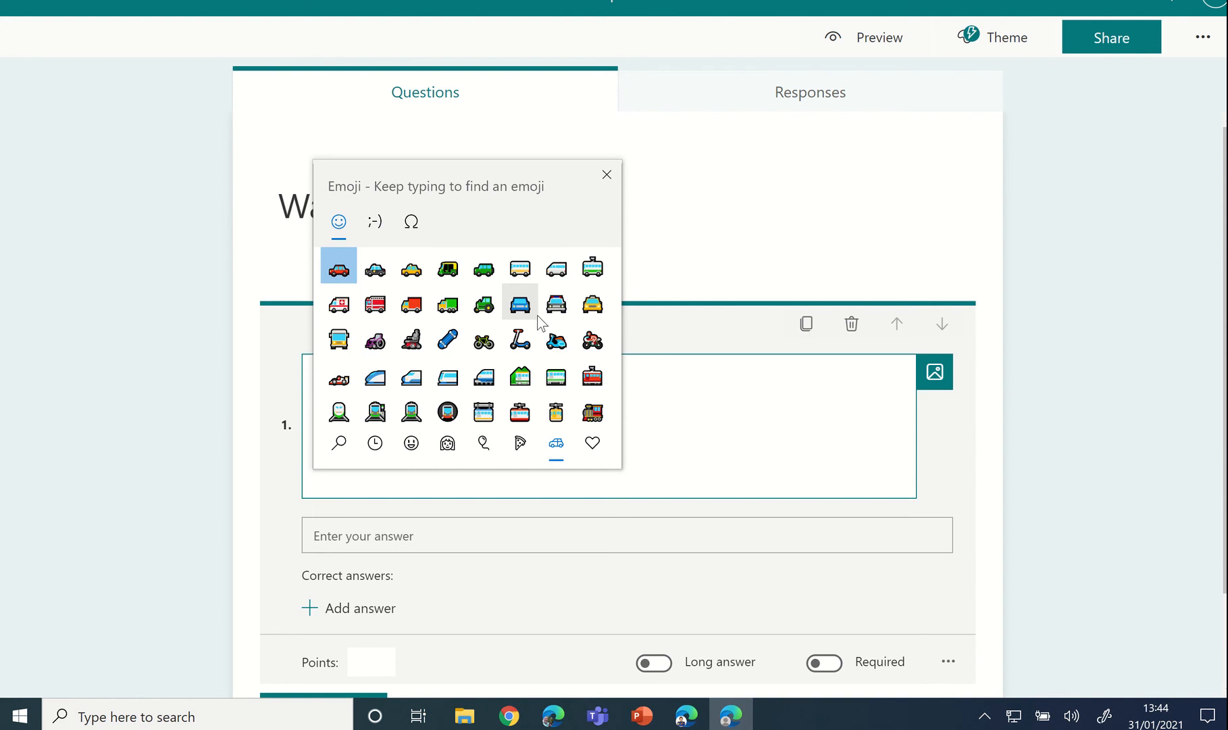
type("th")
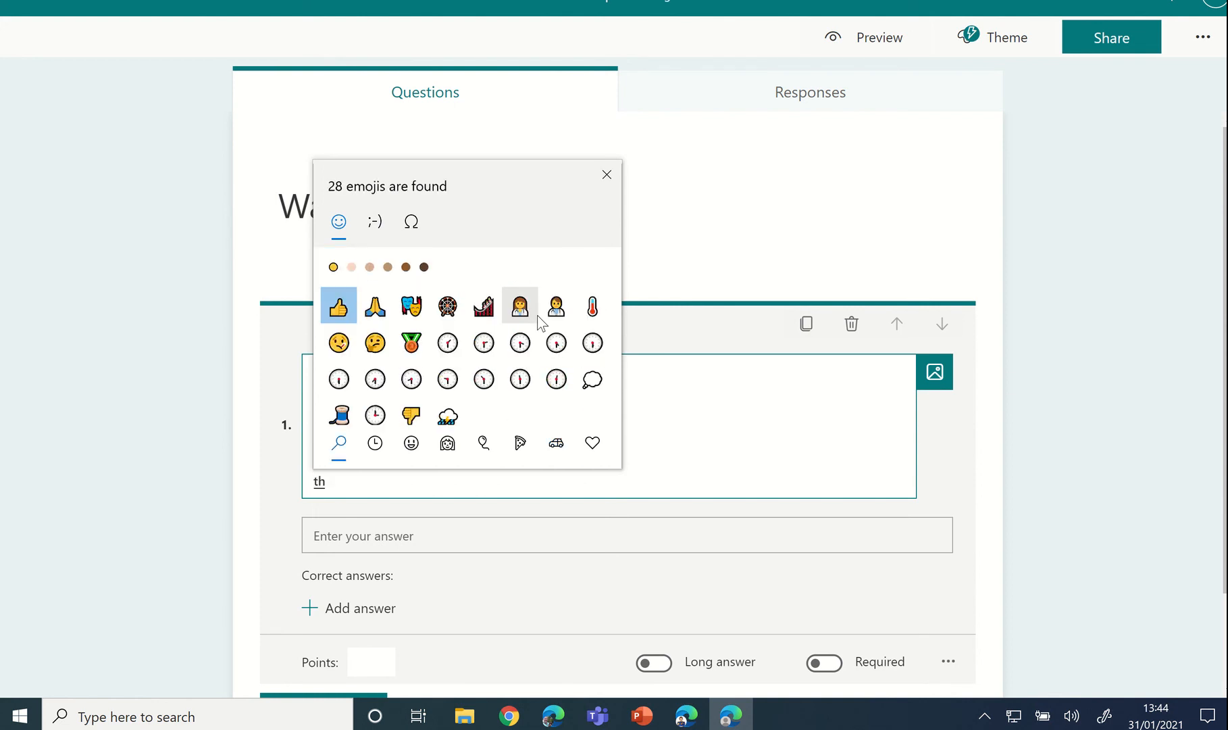
type("umb")
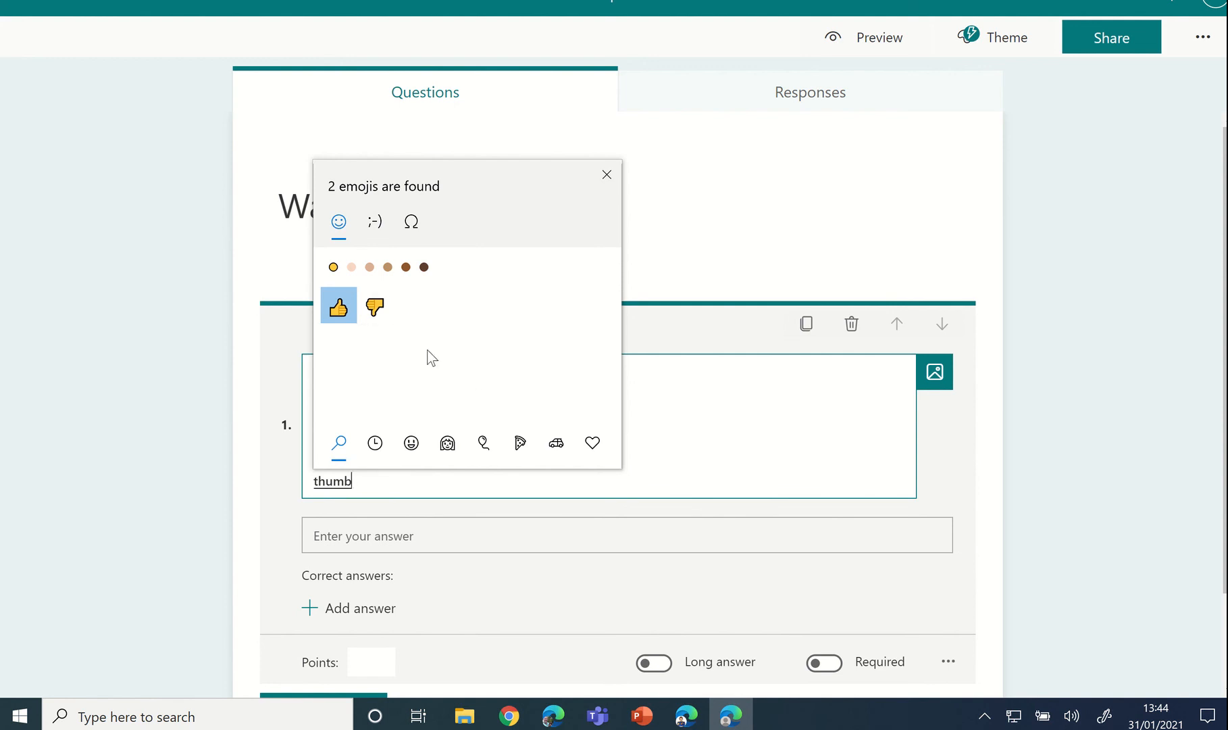
left_click(410, 221)
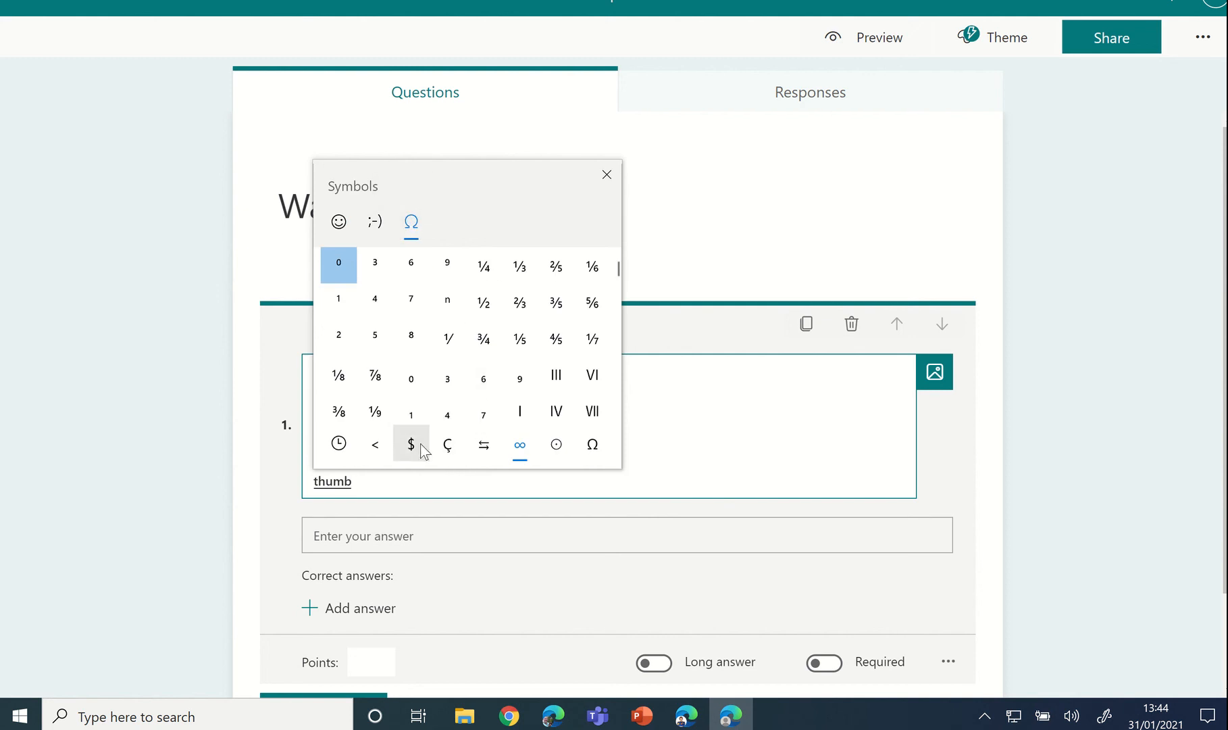
left_click(339, 451)
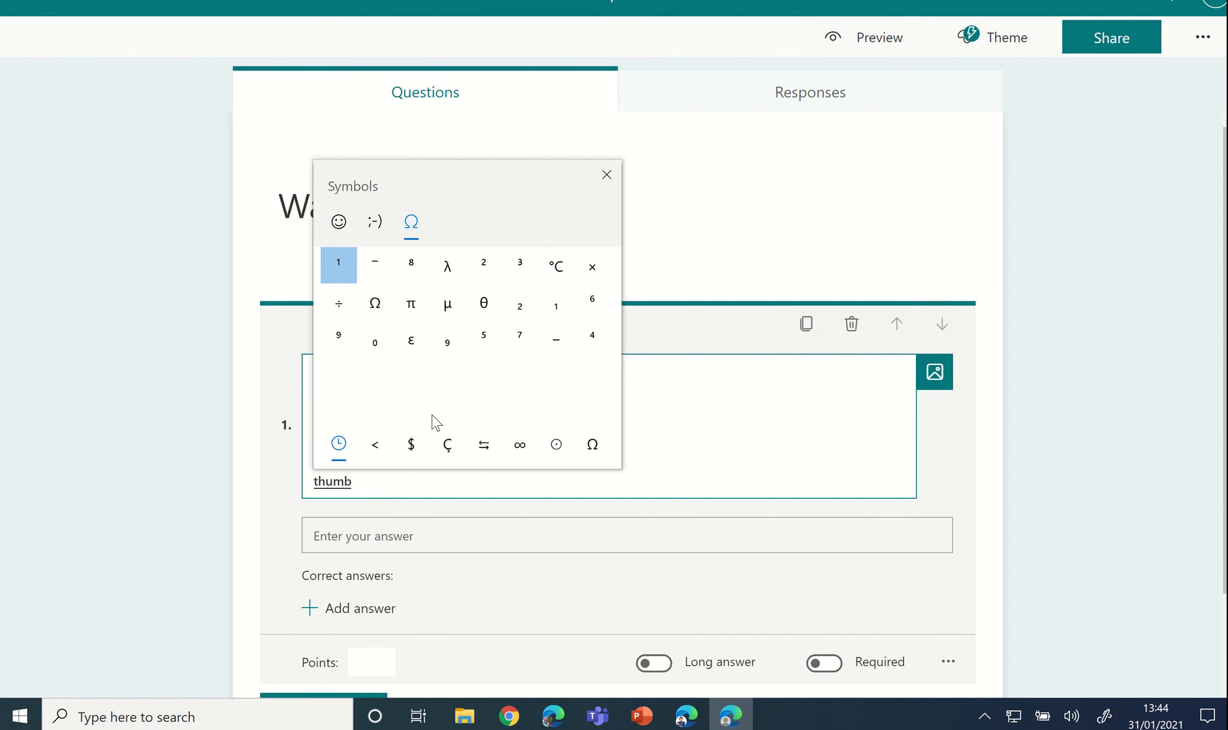